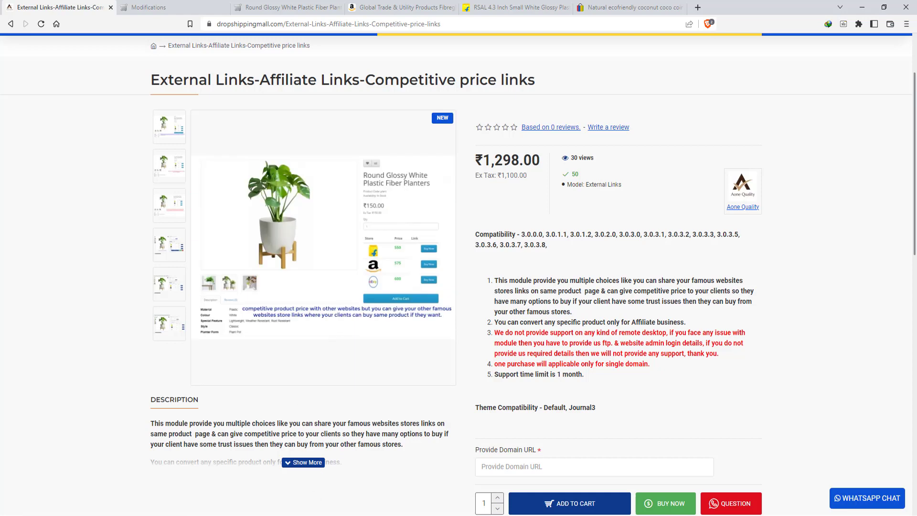
pyautogui.hotkey('alt', 'Tab')
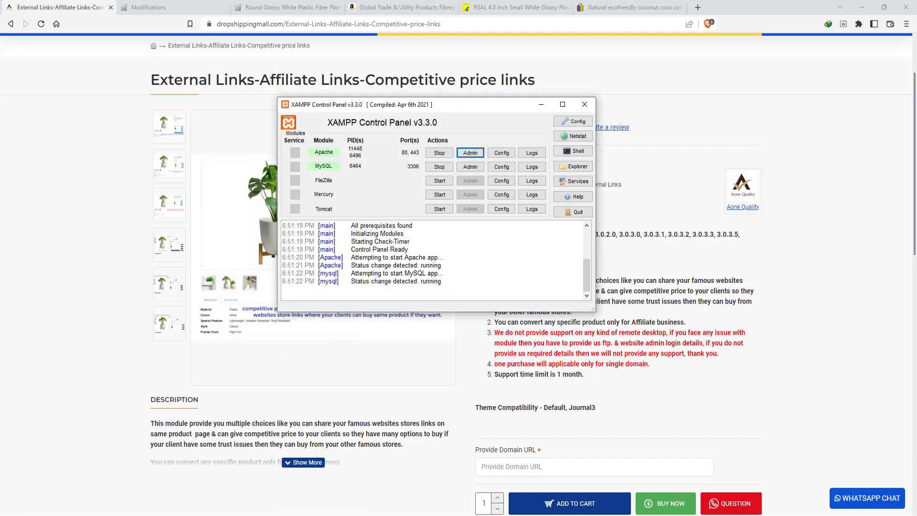
pyautogui.hotkey('alt', 'Tab')
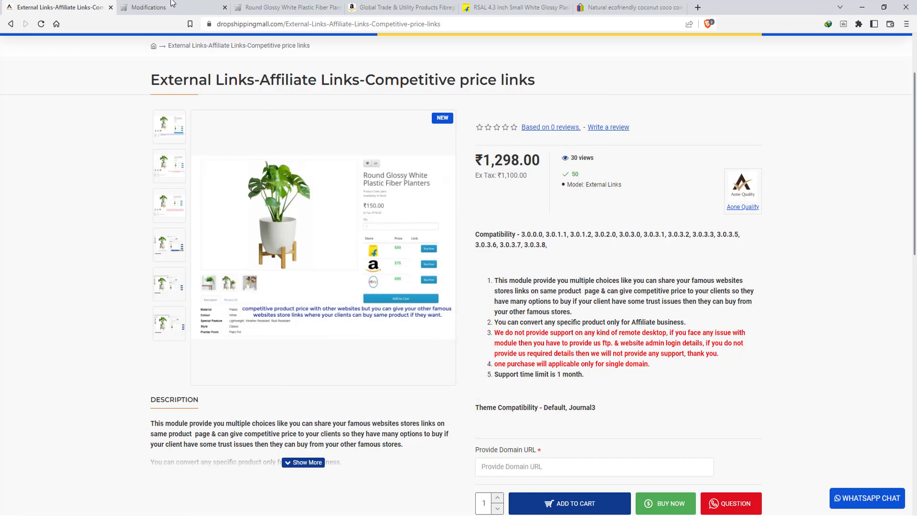
# Go to the extension list in the OpenCart admin and filter it by the Modules type.
pyautogui.hotkey('ctrl', 'Tab')
pyautogui.click(82, 101)
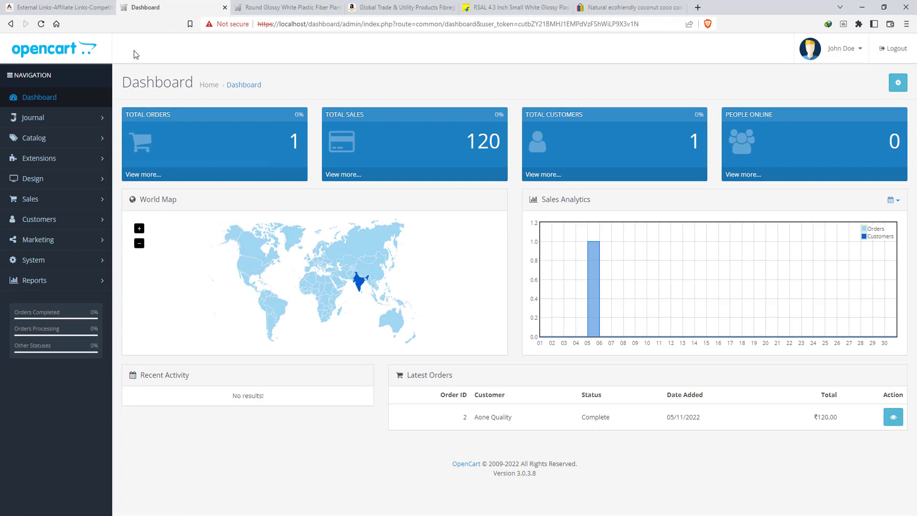
pyautogui.click(83, 171)
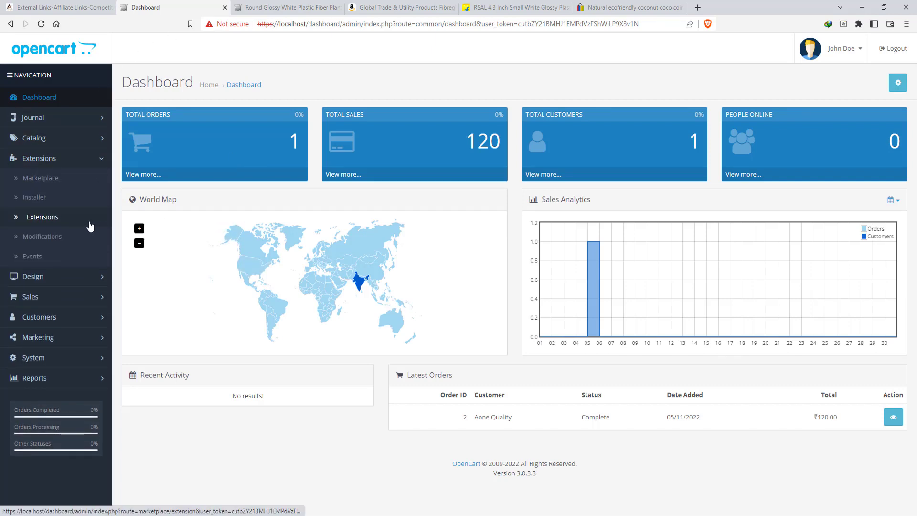
pyautogui.click(70, 200)
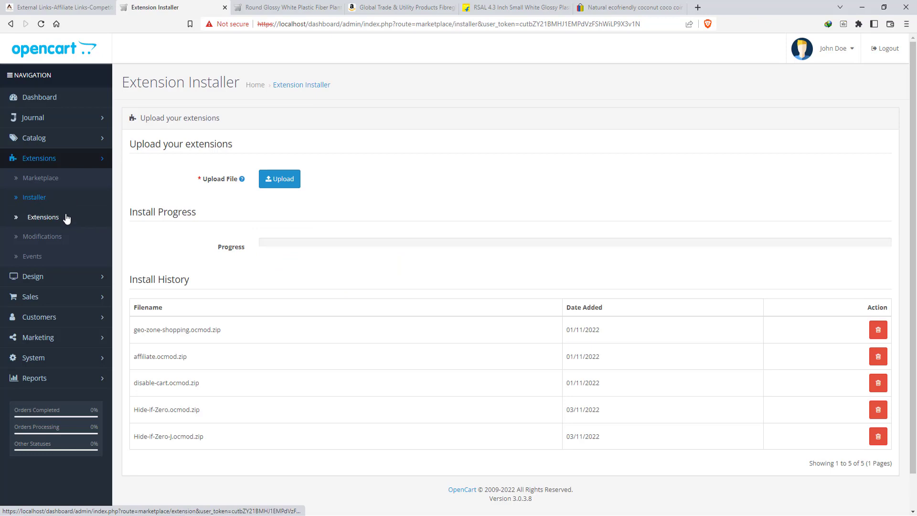
pyautogui.click(66, 218)
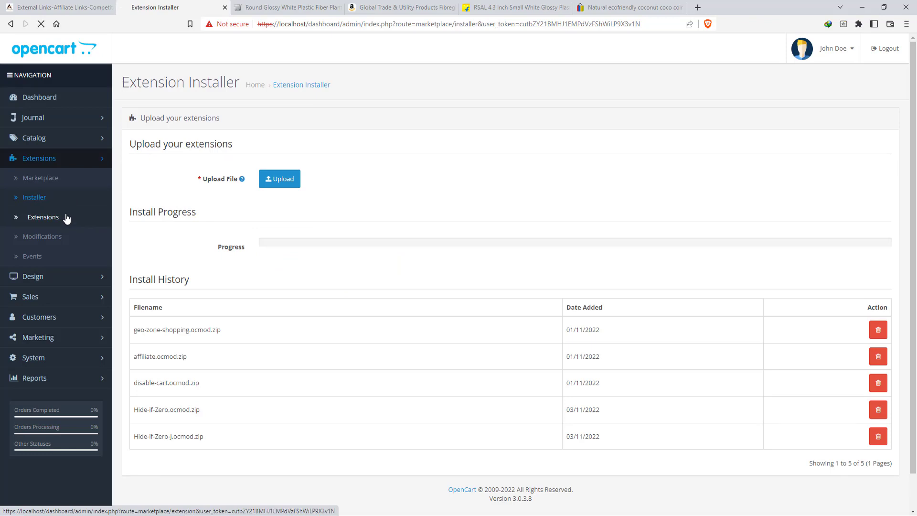
pyautogui.click(234, 187)
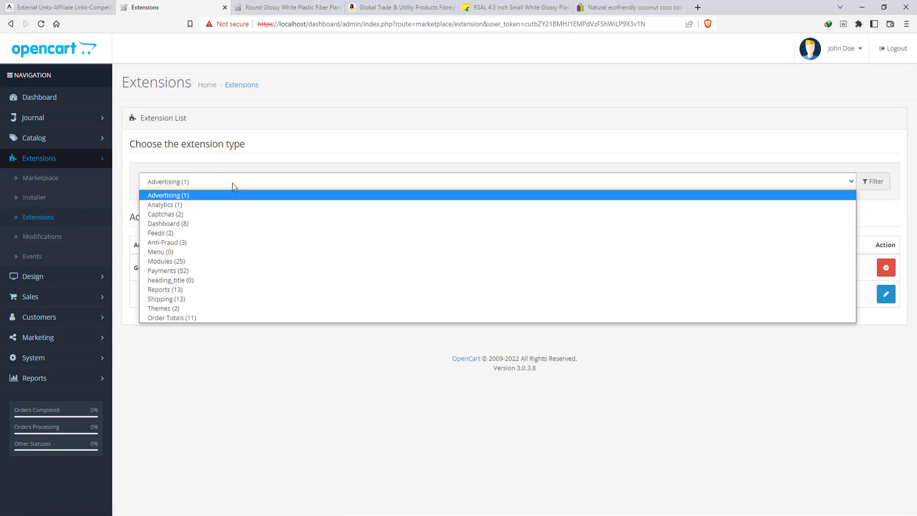
pyautogui.click(198, 261)
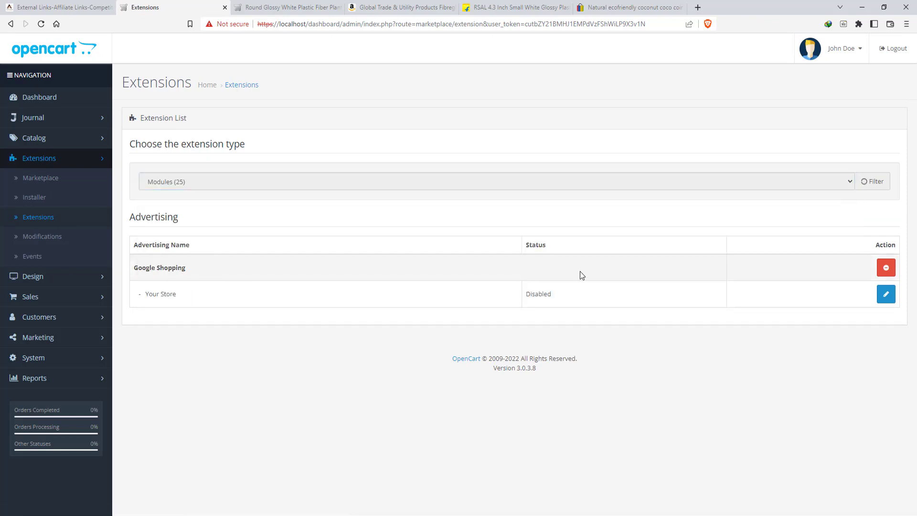
# Open the Aone External Links module for editing and save it with the status Enabled.
pyautogui.scroll(-3, 545, 305)
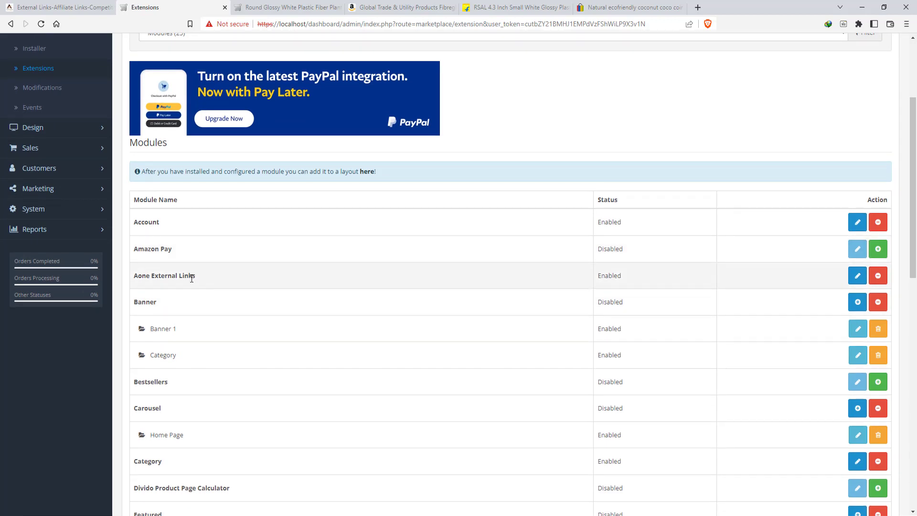
pyautogui.moveTo(197, 276); pyautogui.dragTo(136, 282)
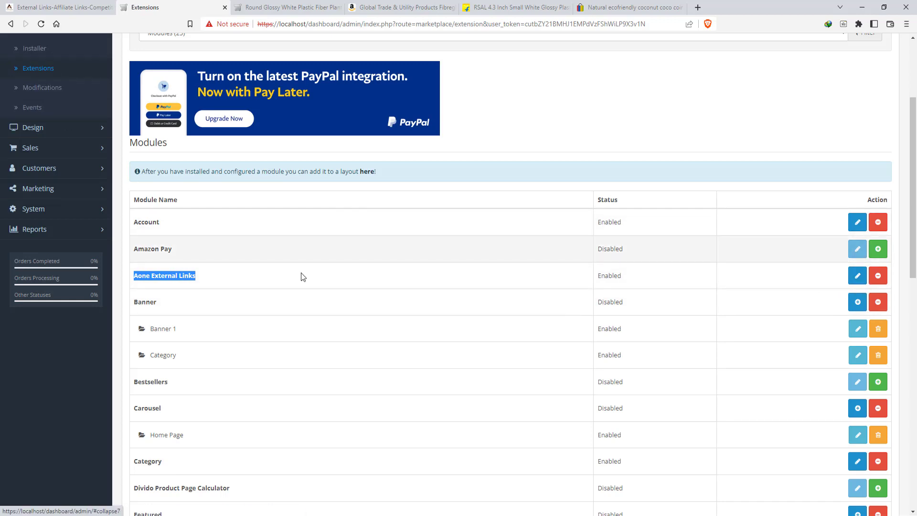
pyautogui.click(850, 279)
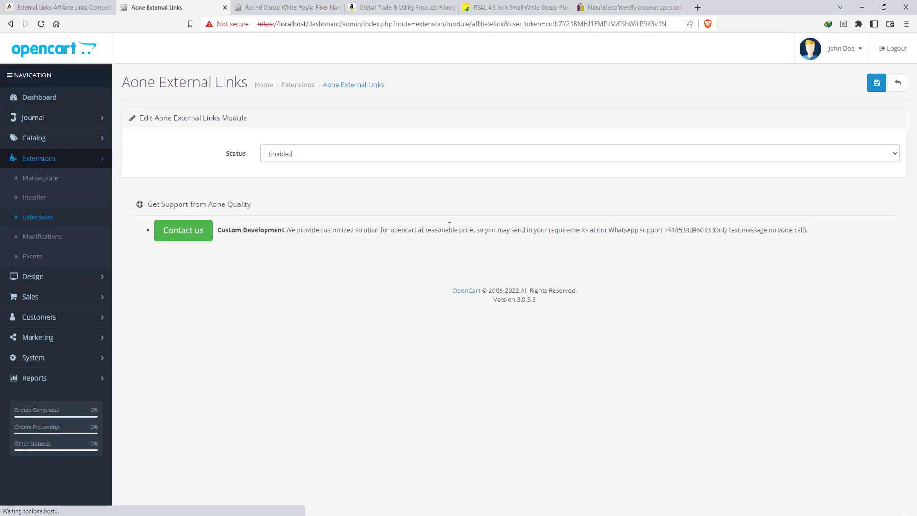
pyautogui.click(297, 150)
pyautogui.click(297, 150)
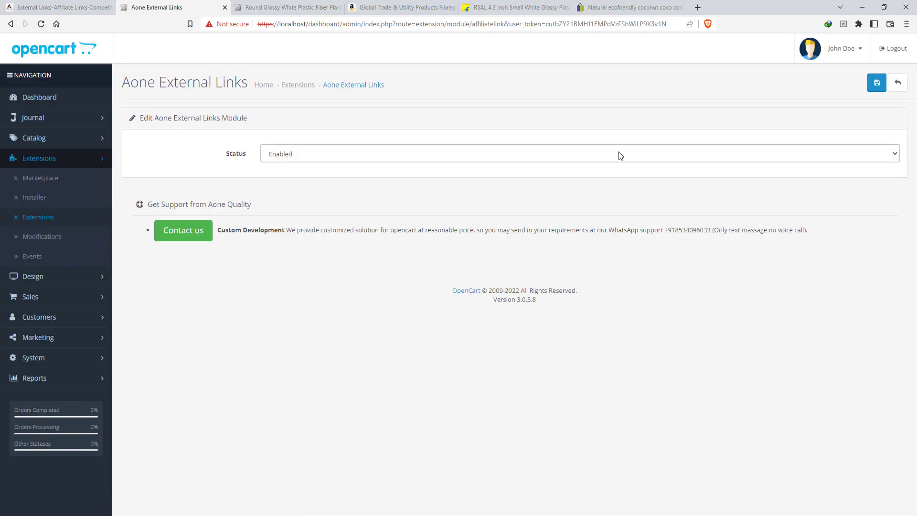
pyautogui.click(877, 85)
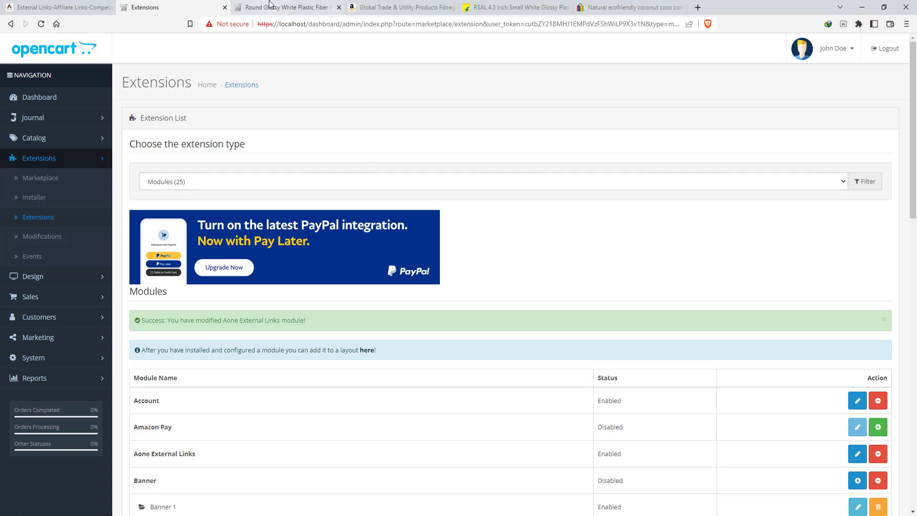
# Go to the storefront's home page and look over the featured products.
pyautogui.click(287, 7)
pyautogui.scroll(1, 117, 179)
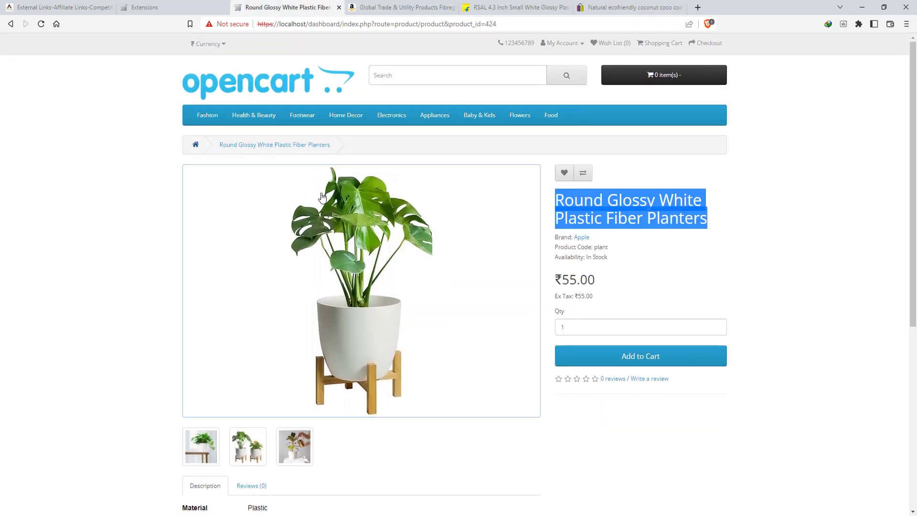
pyautogui.click(36, 214)
pyautogui.click(253, 88)
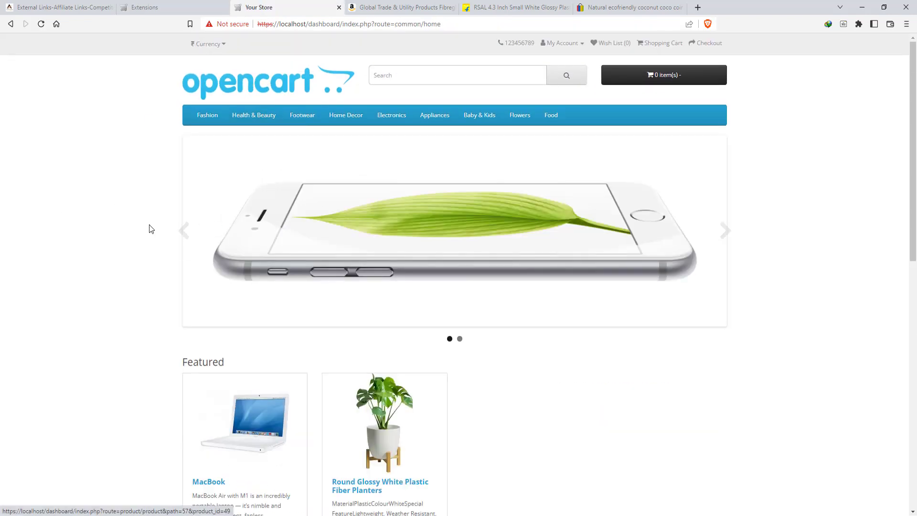
pyautogui.scroll(-5, 157, 220)
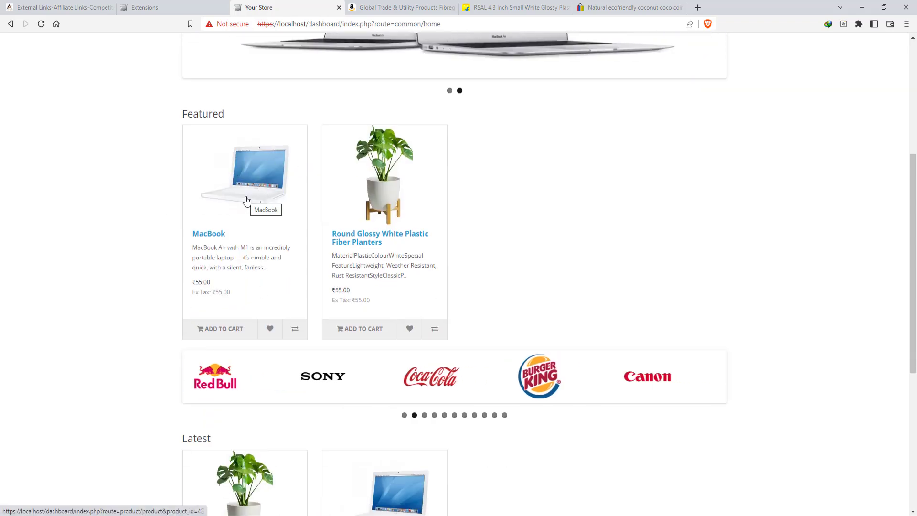
# Look through the competing planter listings: the Amazon one, the RSAL 4.3 Inch Small White Glossy one and the eBay one.
pyautogui.click(385, 8)
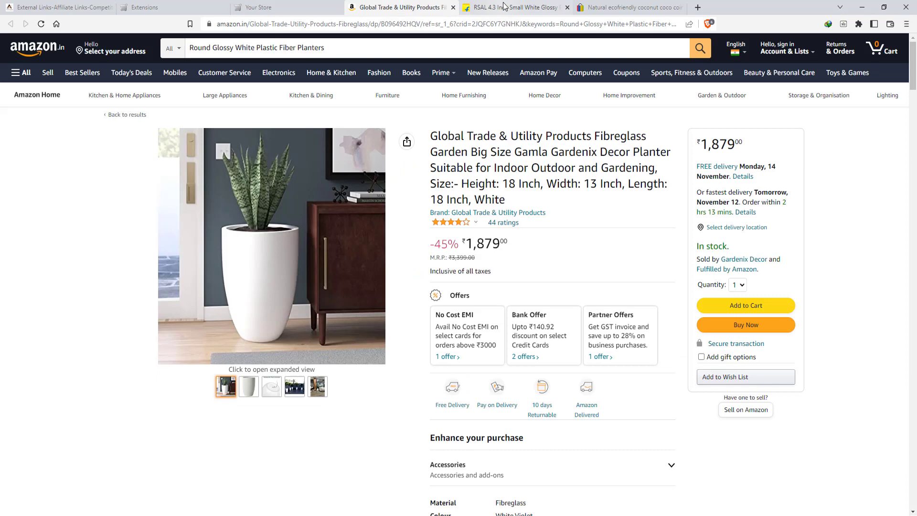
pyautogui.click(548, 4)
pyautogui.click(632, 8)
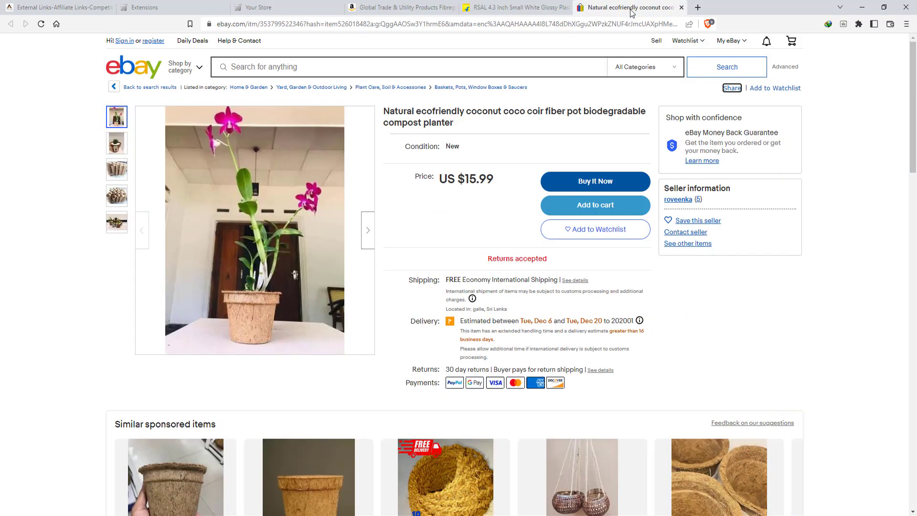
pyautogui.click(390, 5)
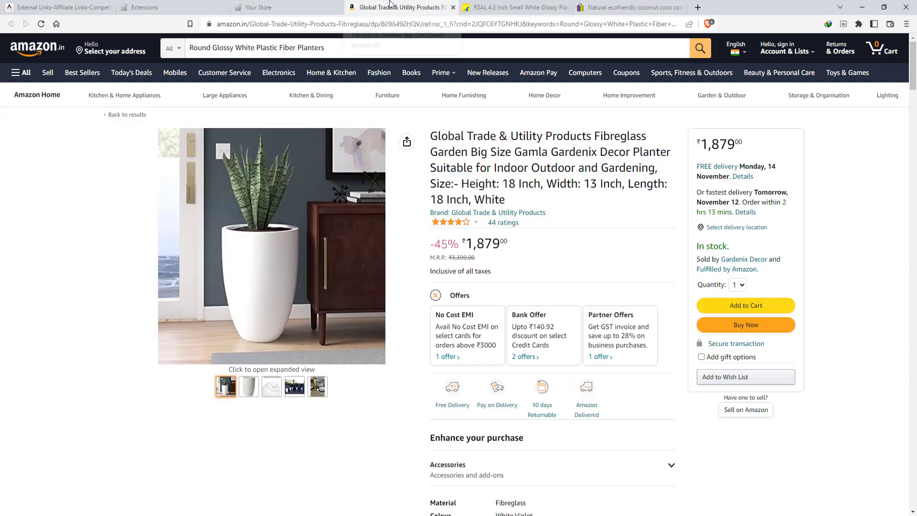
# Return to the store admin and open the catalog's product list.
pyautogui.click(173, 6)
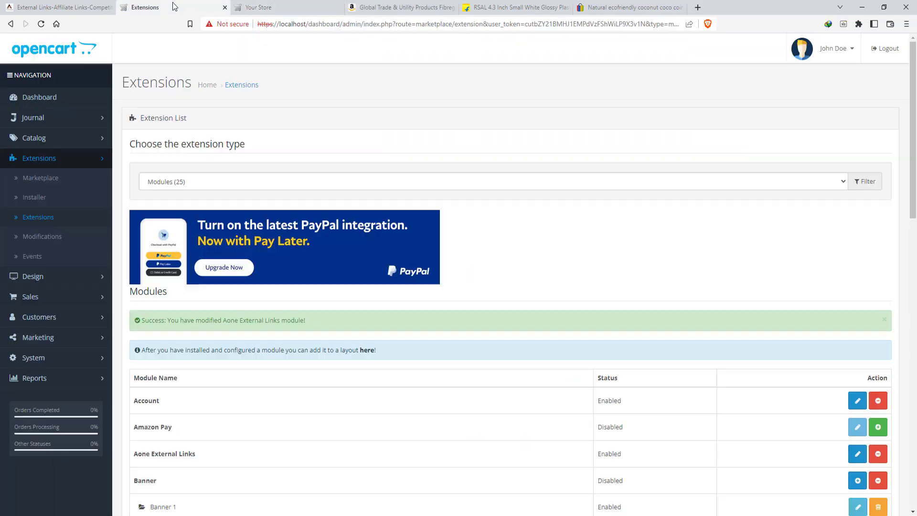
pyautogui.click(43, 138)
pyautogui.click(58, 177)
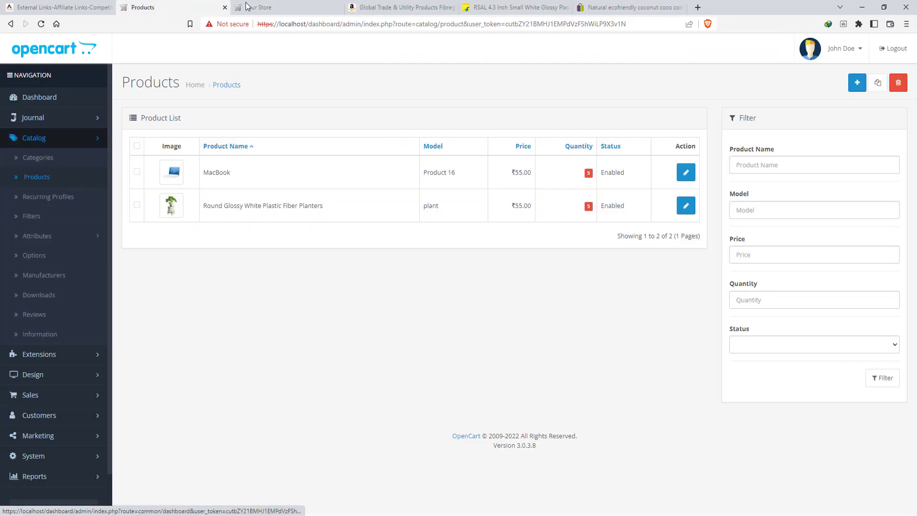
# Examine the storefront page of the Round Glossy White Plastic Fiber Planters, including its price area and description.
pyautogui.click(258, 7)
pyautogui.scroll(-1, 133, 204)
pyautogui.scroll(-1, 133, 204)
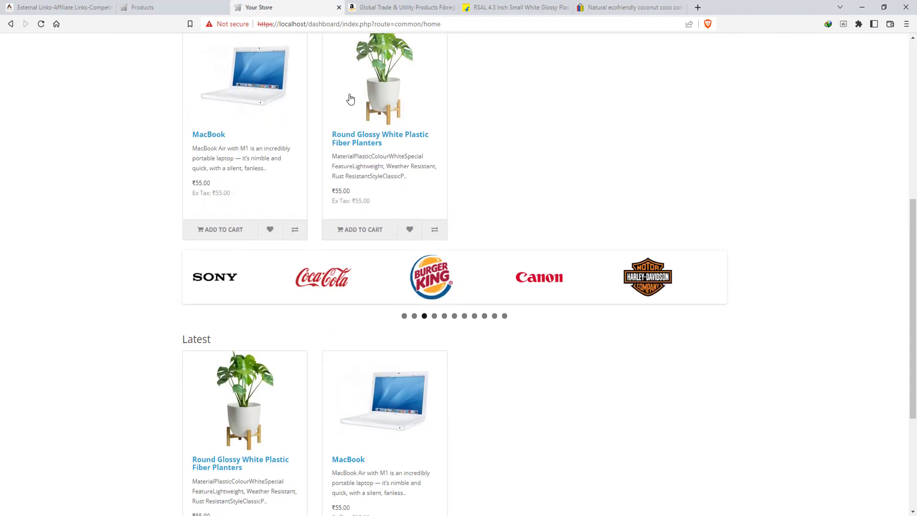
pyautogui.click(348, 96)
pyautogui.scroll(-4, 16, 205)
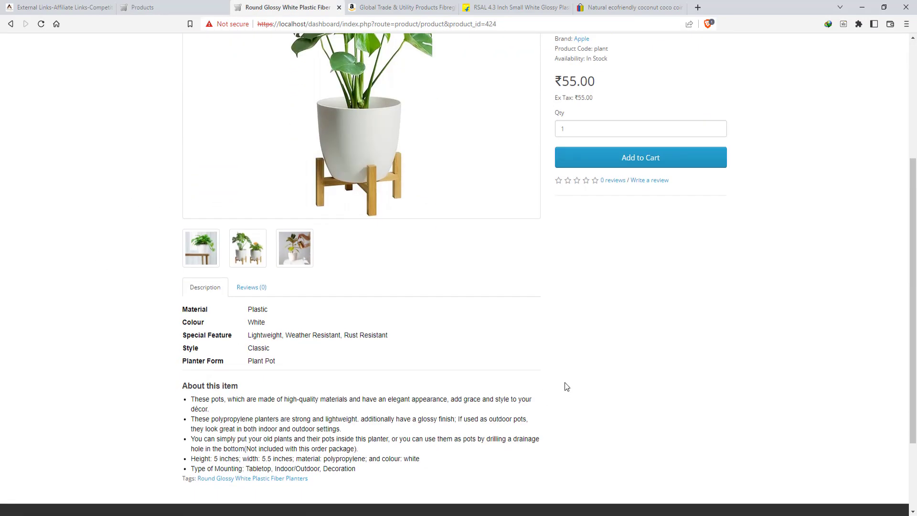
pyautogui.scroll(-2, 566, 385)
pyautogui.scroll(3, 417, 303)
pyautogui.scroll(3, 418, 303)
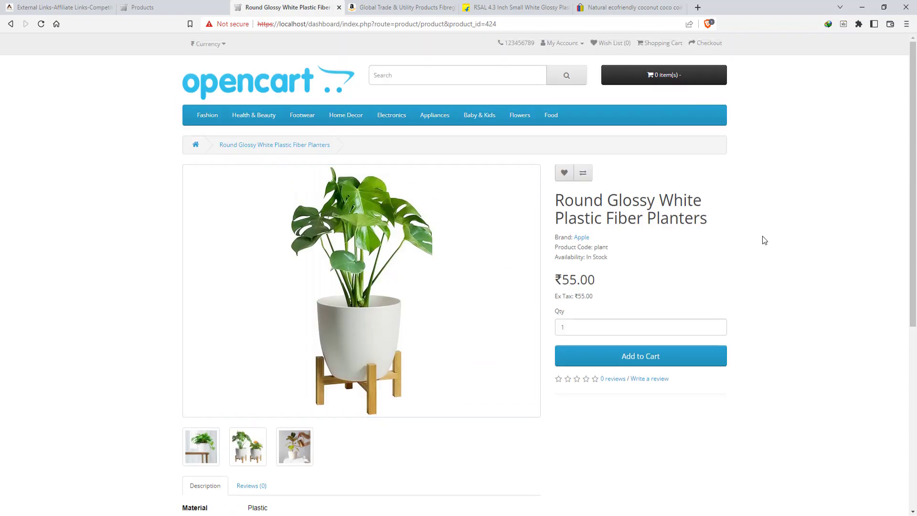
pyautogui.scroll(-2, 764, 240)
pyautogui.scroll(2, 485, 241)
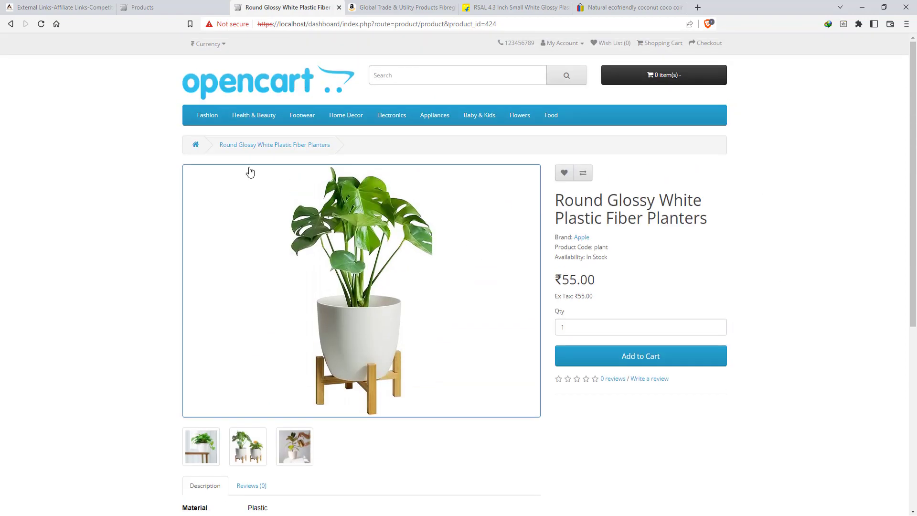
# View the MacBook product page from the storefront's home page, then go back to the home page.
pyautogui.click(234, 87)
pyautogui.scroll(-4, 310, 265)
pyautogui.click(245, 258)
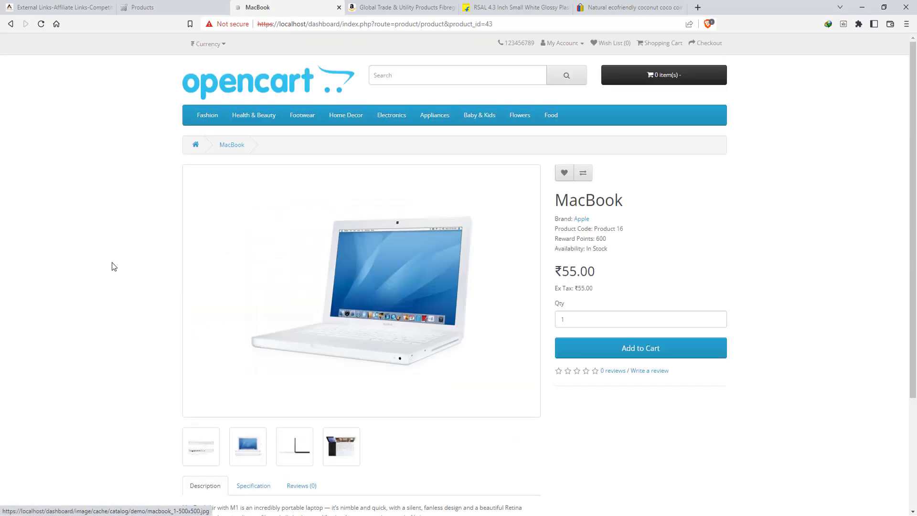
pyautogui.scroll(-3, 112, 264)
pyautogui.scroll(3, 117, 264)
pyautogui.click(239, 84)
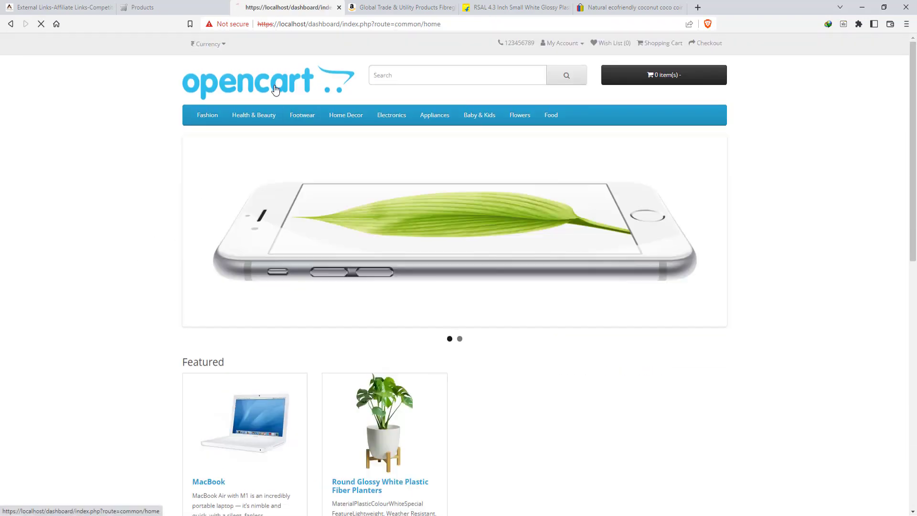
# Check the admin product list, then view the Round Glossy White Plastic Fiber Planters page in the storefront again.
pyautogui.click(142, 7)
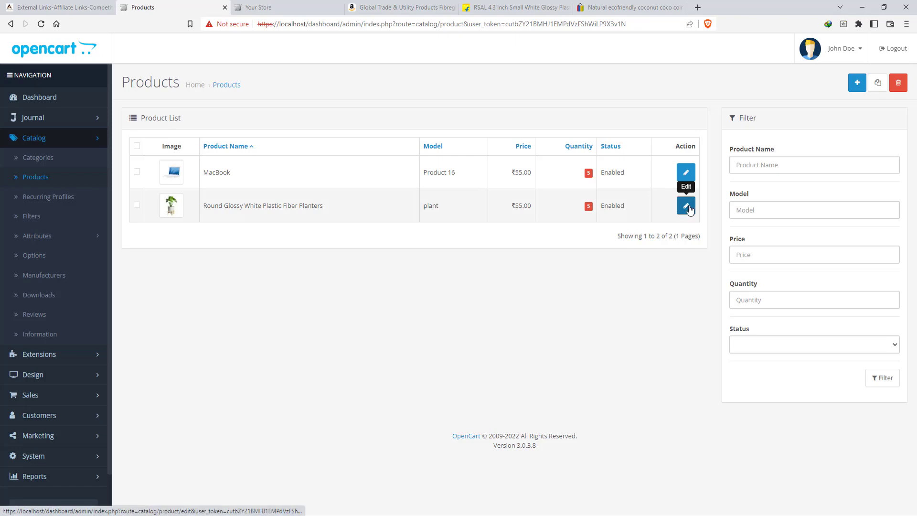
pyautogui.click(258, 7)
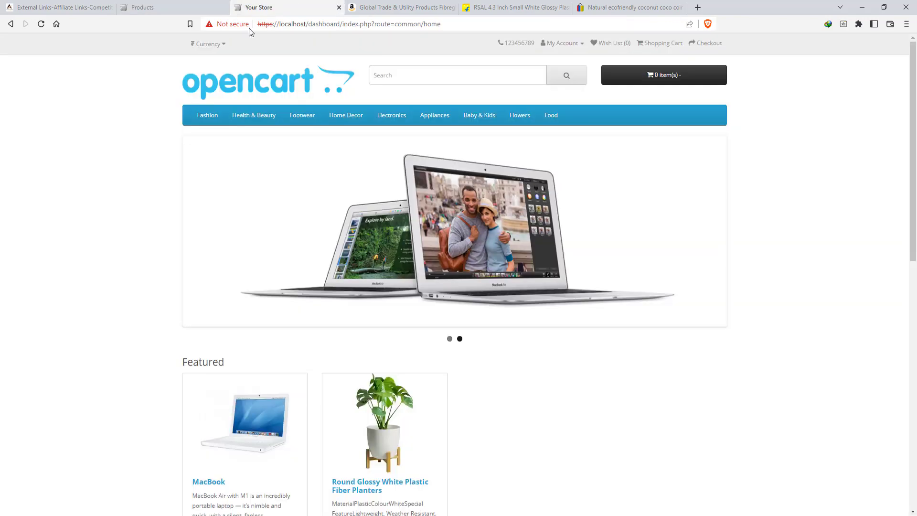
pyautogui.scroll(-2, 76, 260)
pyautogui.scroll(-4, 75, 258)
pyautogui.click(403, 176)
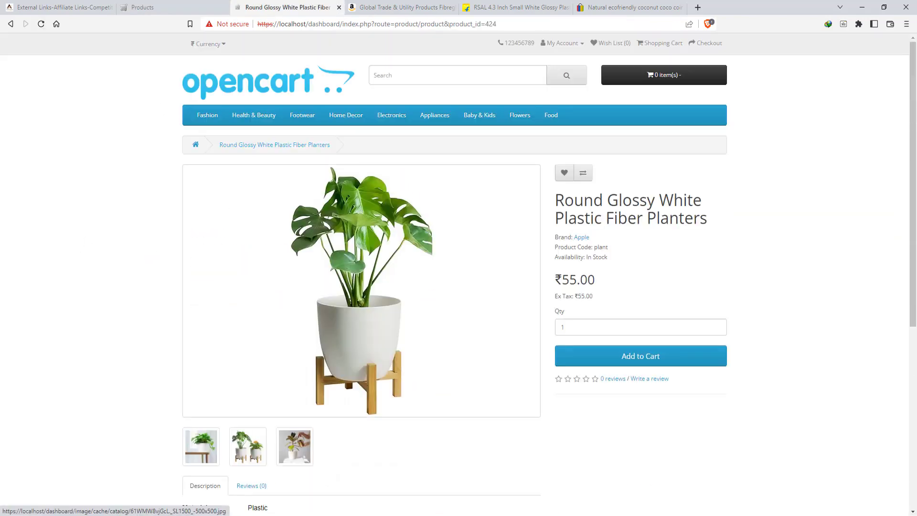
pyautogui.scroll(-1, 624, 256)
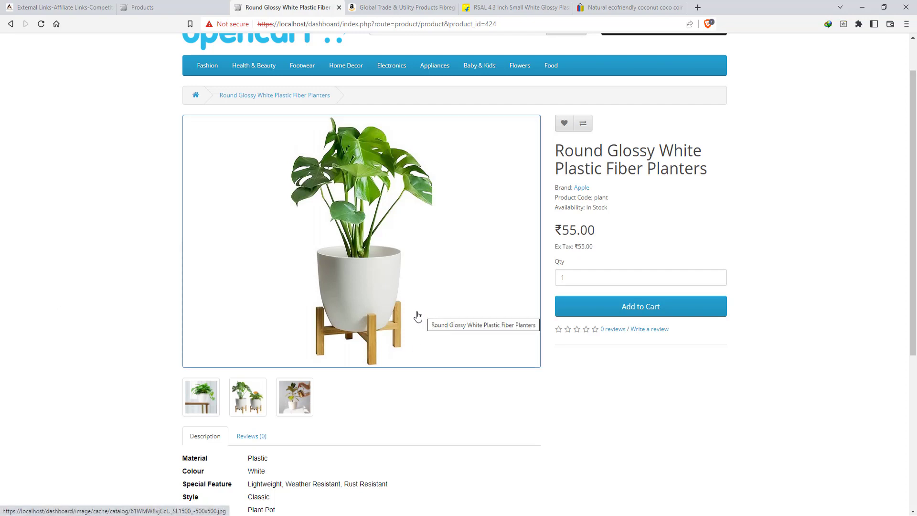
# Open the Round Glossy White Plastic Fiber Planters product for editing in the admin and show its External Link settings.
pyautogui.click(135, 6)
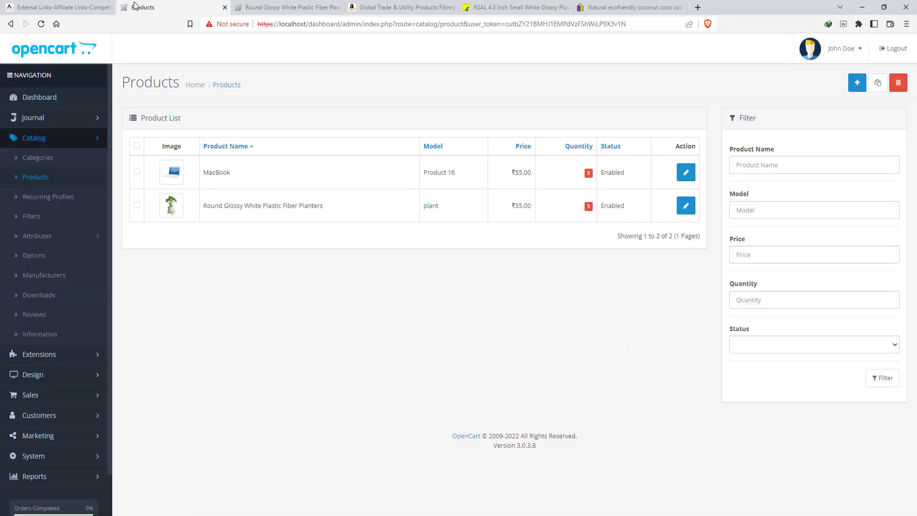
pyautogui.click(692, 210)
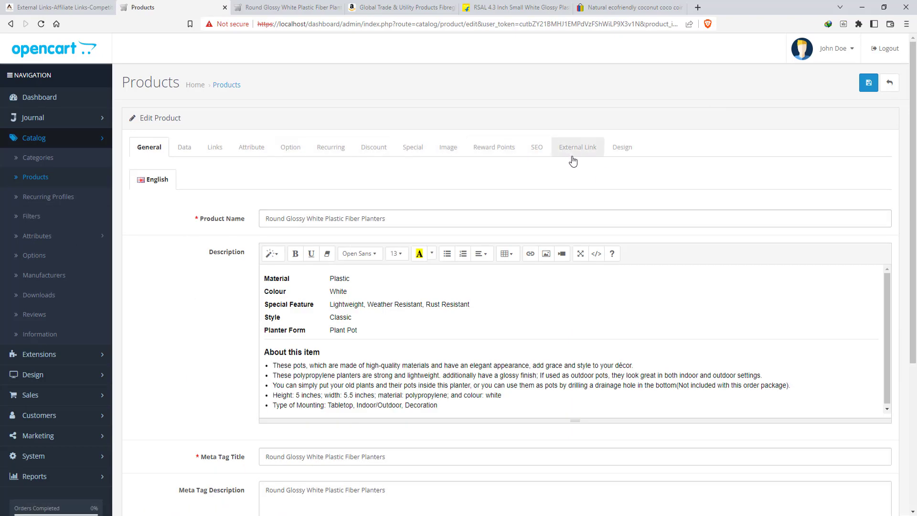
pyautogui.click(572, 158)
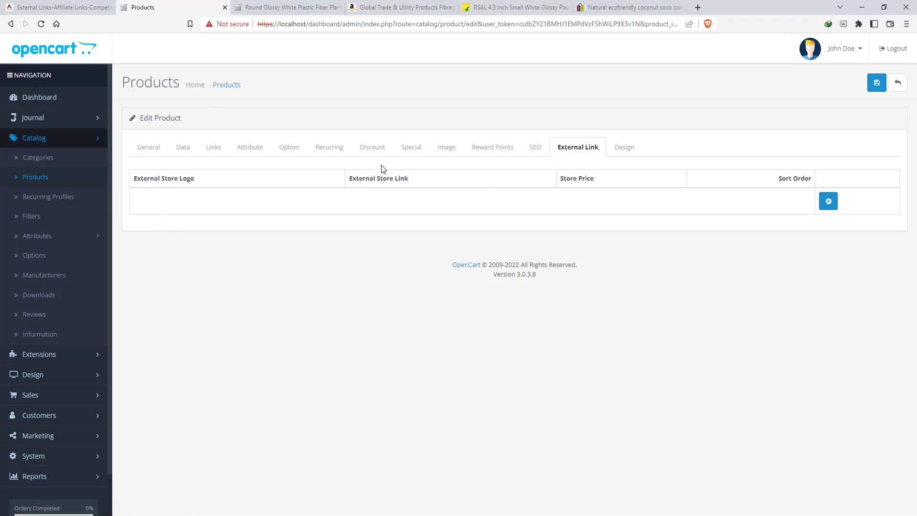
# Compare the planter's storefront page with the similar planter listings on Amazon, Flipkart and eBay.
pyautogui.click(402, 8)
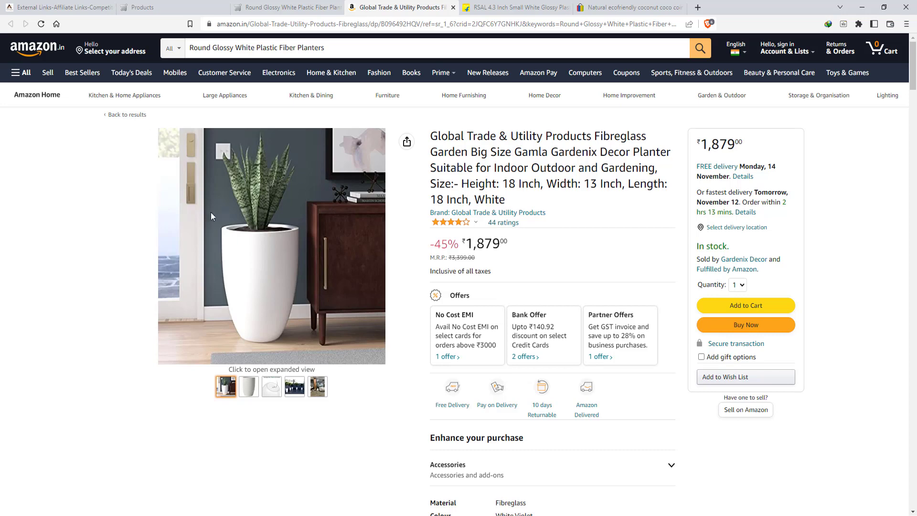
pyautogui.click(296, 7)
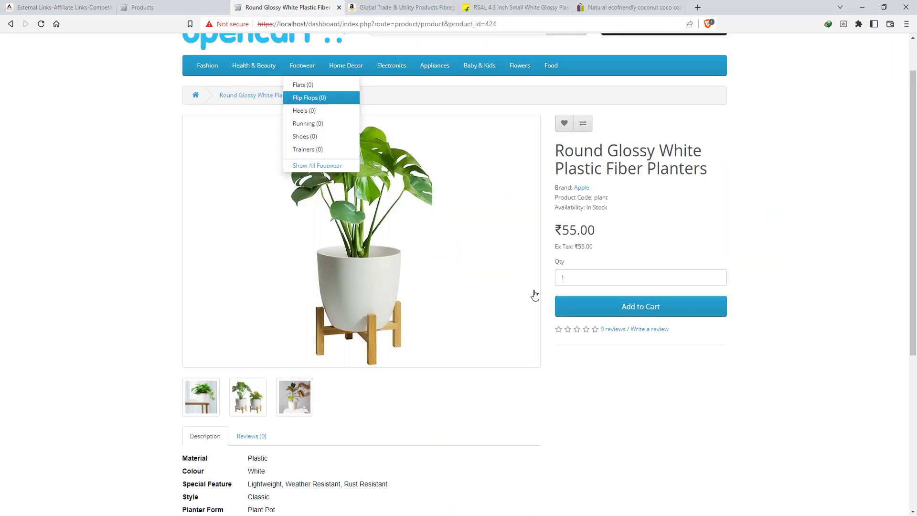
pyautogui.click(390, 7)
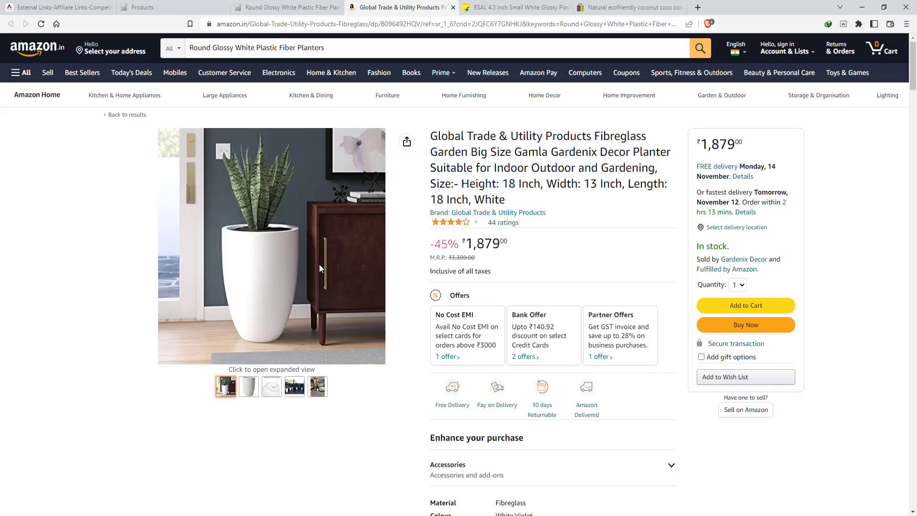
pyautogui.click(497, 6)
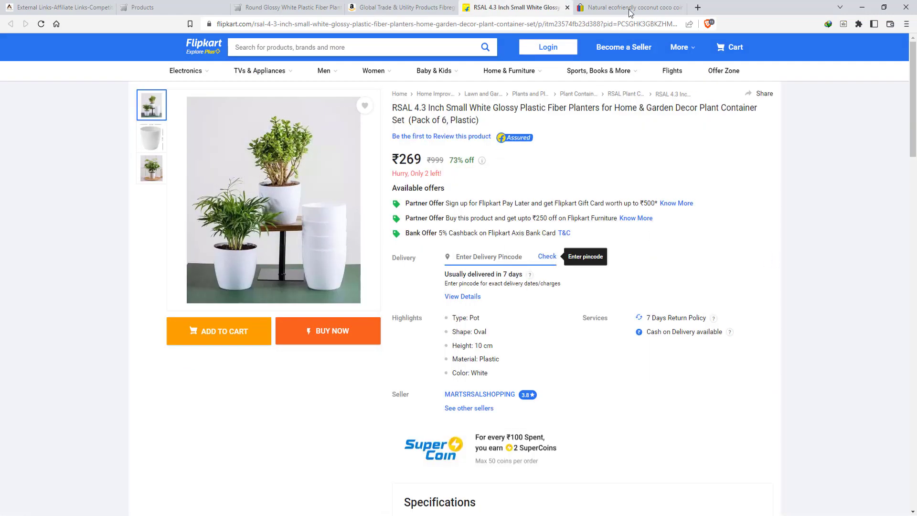
pyautogui.click(630, 7)
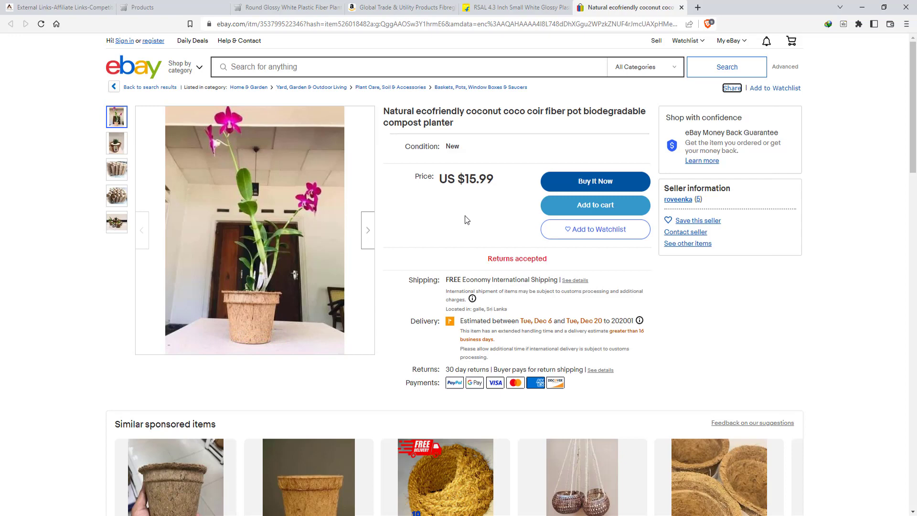
# Return to the product's External Link settings in the OpenCart admin and add two empty store rows.
pyautogui.click(179, 6)
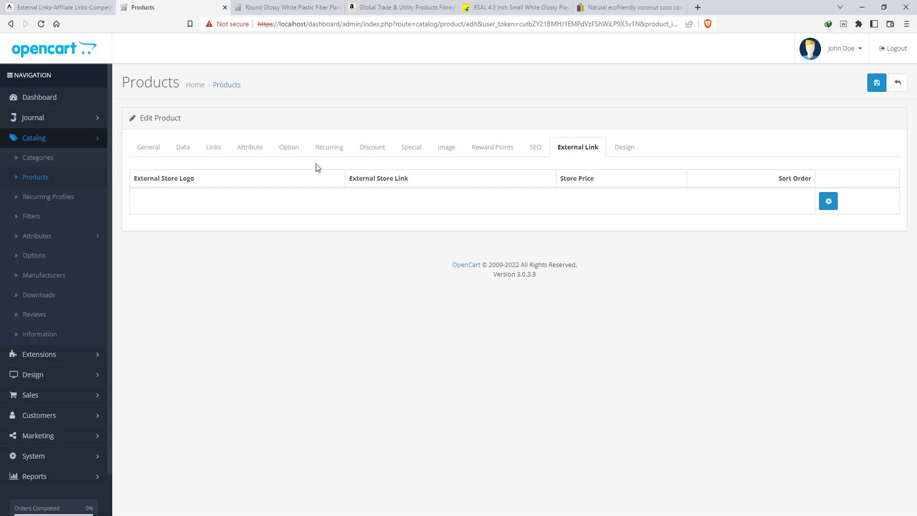
pyautogui.click(830, 202)
pyautogui.click(858, 265)
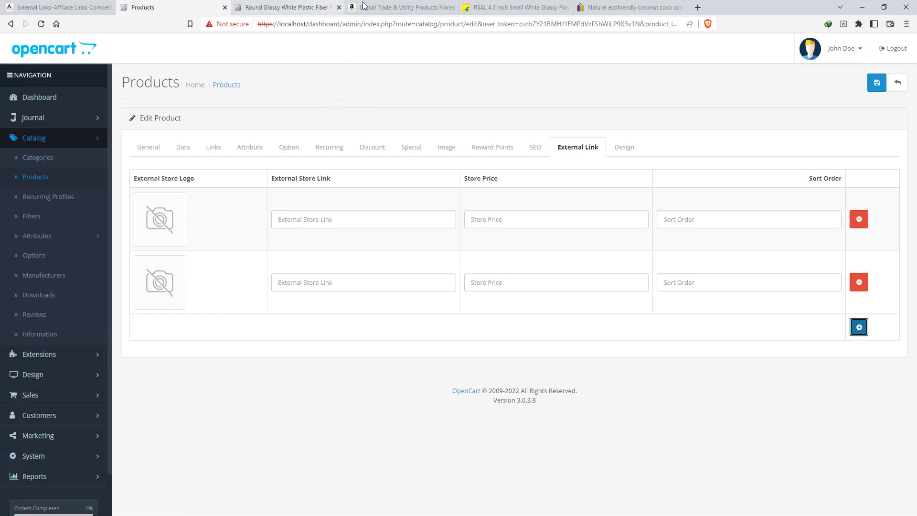
# Check the Amazon and Flipkart listings, and set the product's own price to 150 in its Data settings.
pyautogui.click(380, 5)
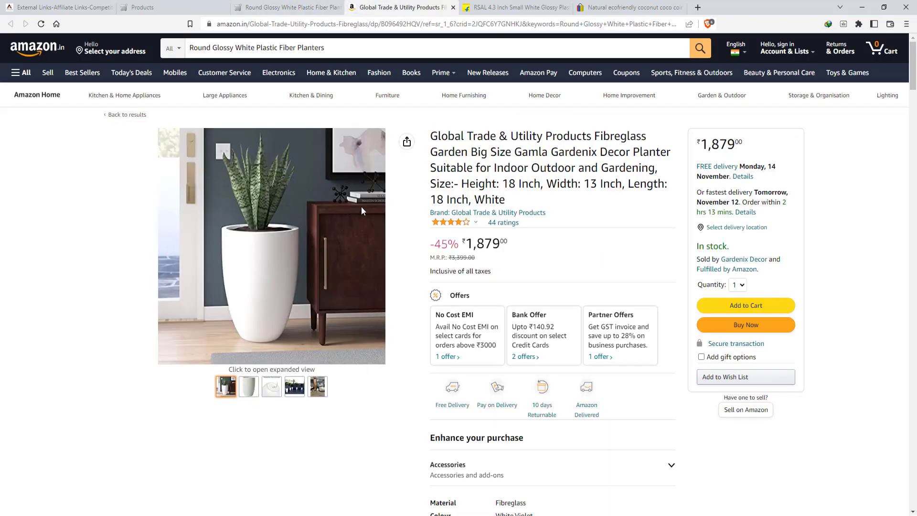
pyautogui.click(200, 7)
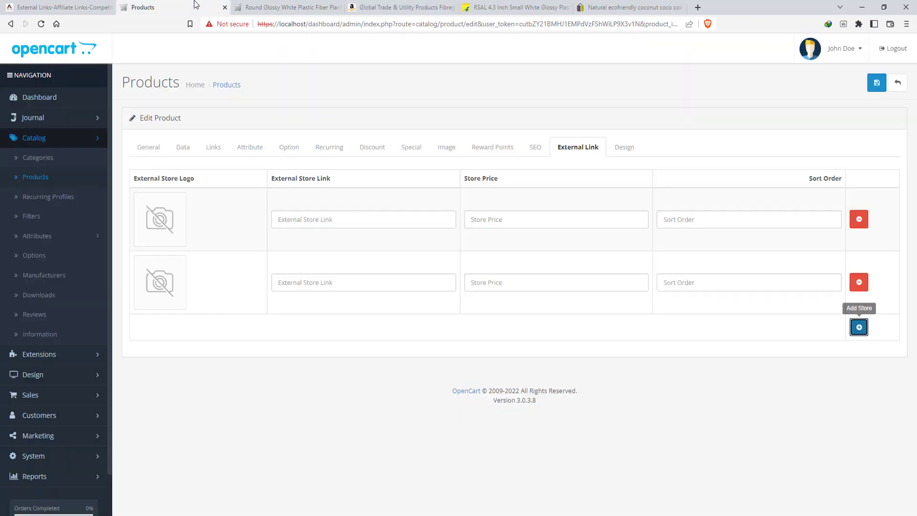
pyautogui.click(182, 147)
pyautogui.scroll(-3, 225, 229)
pyautogui.scroll(3, 225, 235)
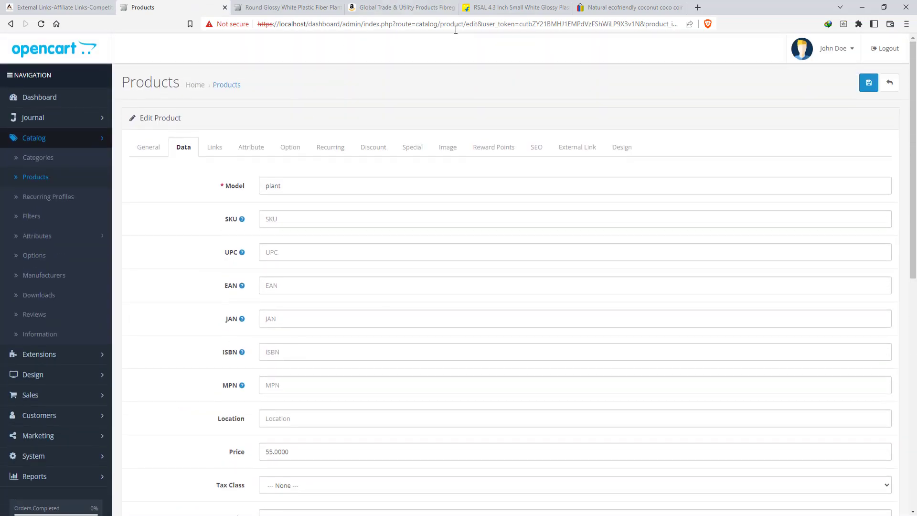
pyautogui.click(492, 8)
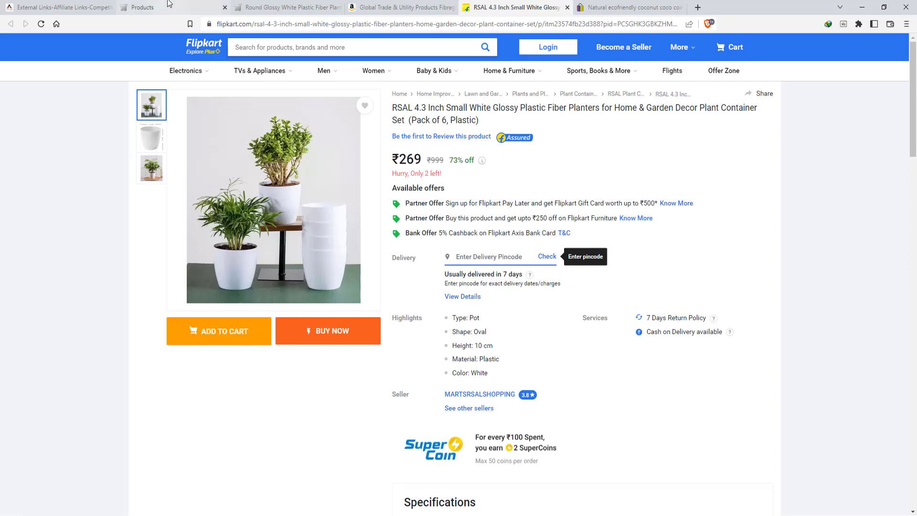
pyautogui.click(193, 6)
pyautogui.scroll(-8, 207, 253)
pyautogui.scroll(3, 207, 251)
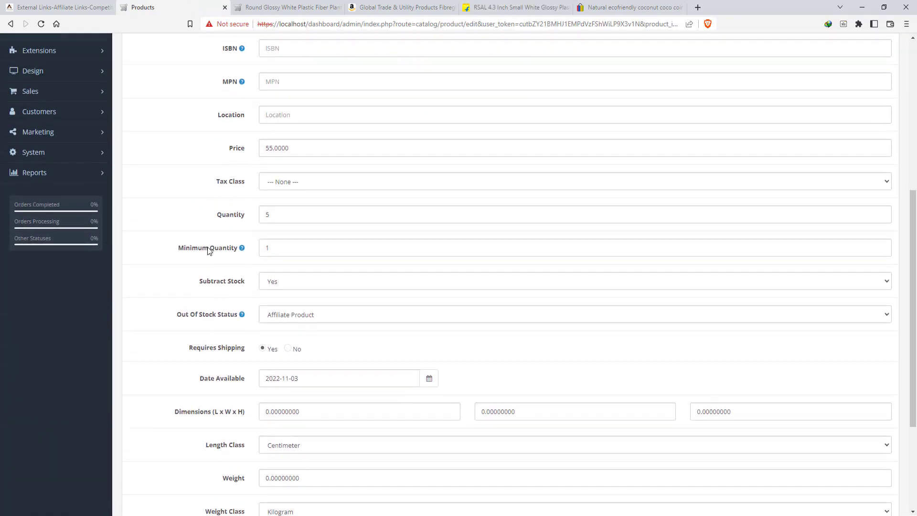
pyautogui.moveTo(307, 153); pyautogui.dragTo(219, 148)
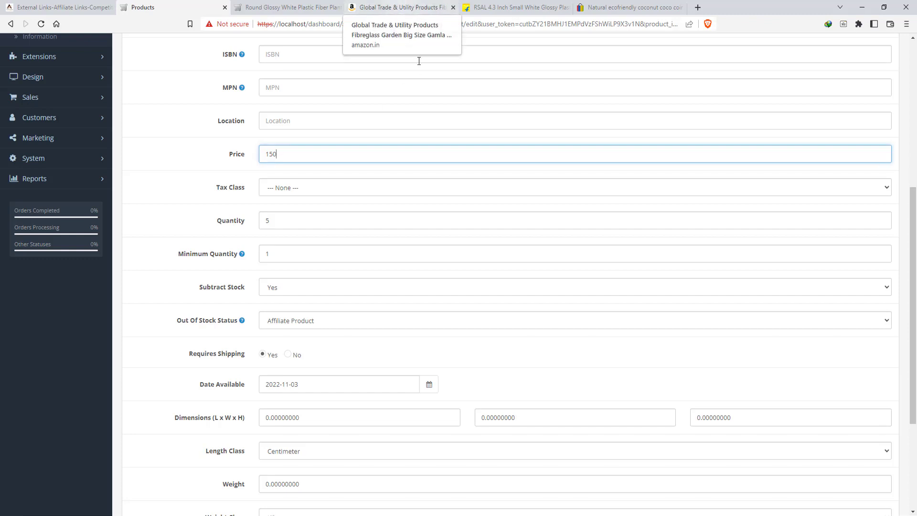
pyautogui.scroll(1, 493, 273)
pyautogui.scroll(10, 494, 268)
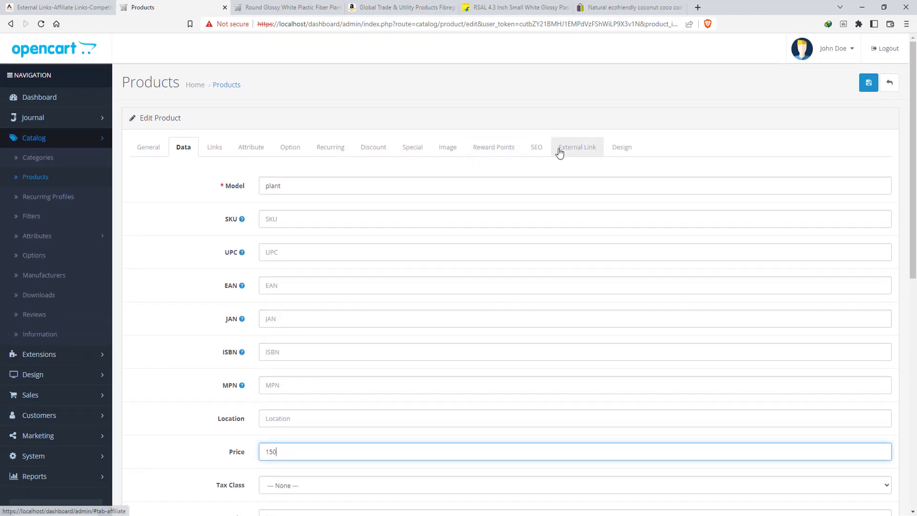
# In the External Link settings, set the Amazon icon image as the first row's store logo.
pyautogui.click(578, 147)
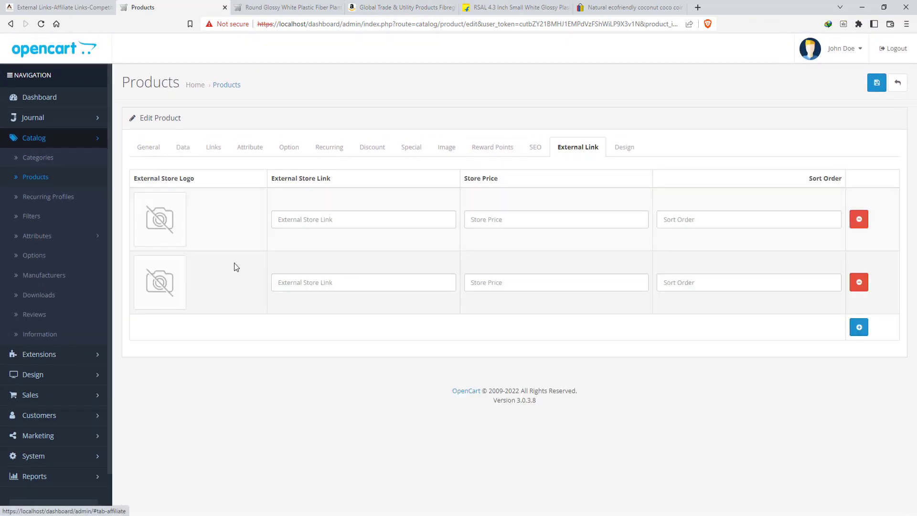
pyautogui.click(164, 217)
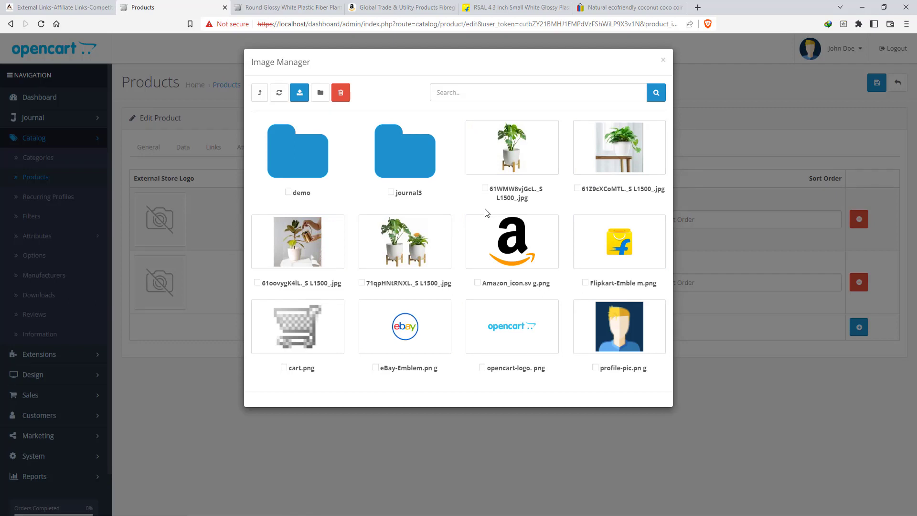
pyautogui.click(502, 253)
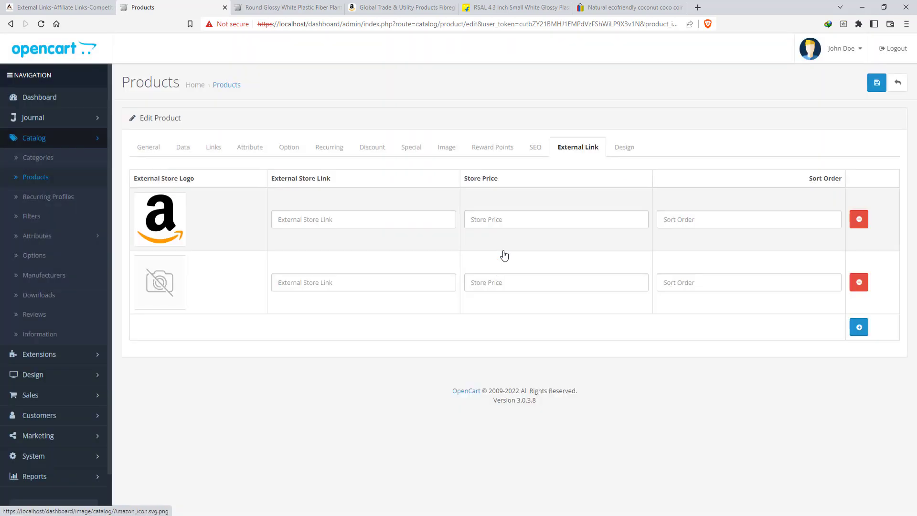
# Copy the web address of the Amazon planter listing and paste it as the first row's external store link.
pyautogui.click(358, 217)
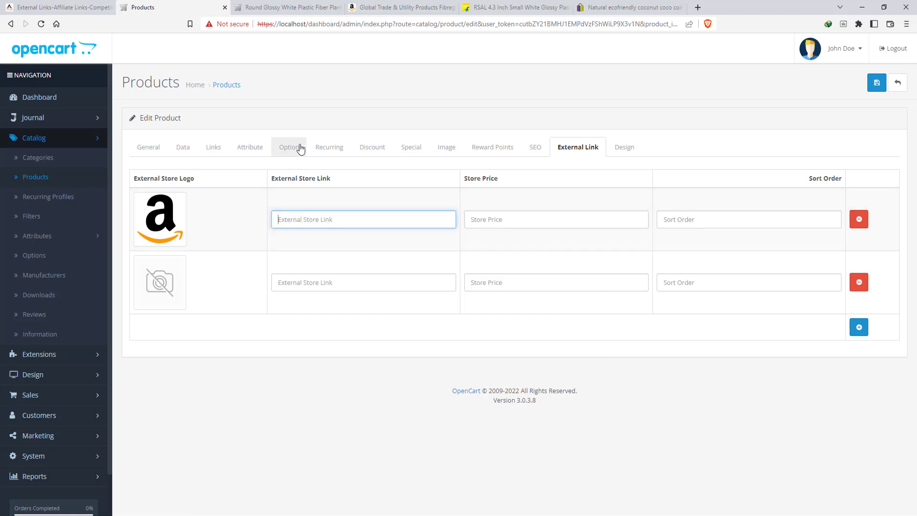
pyautogui.click(382, 13)
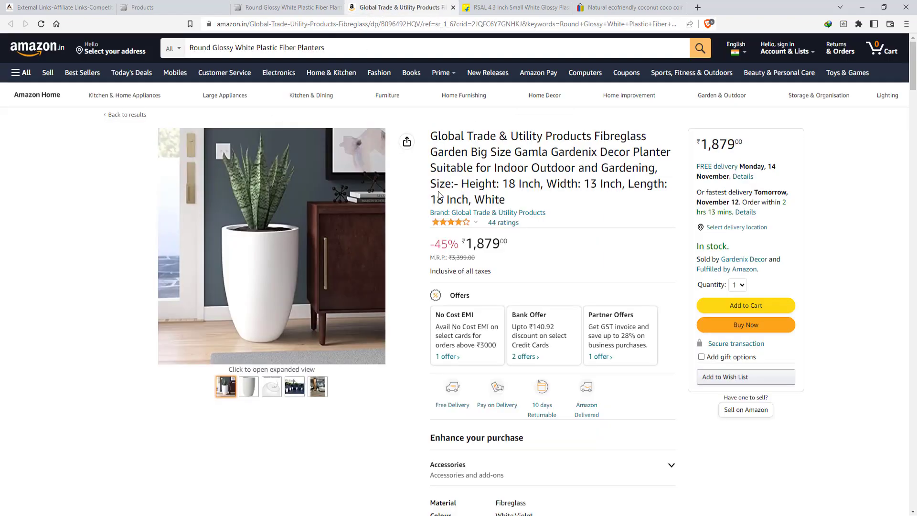
pyautogui.click(392, 26)
pyautogui.rightClick(392, 28)
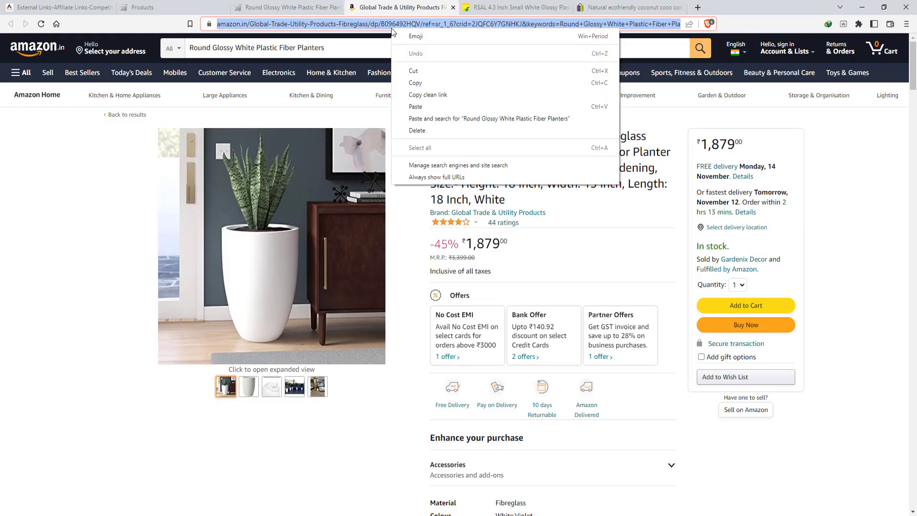
pyautogui.click(453, 84)
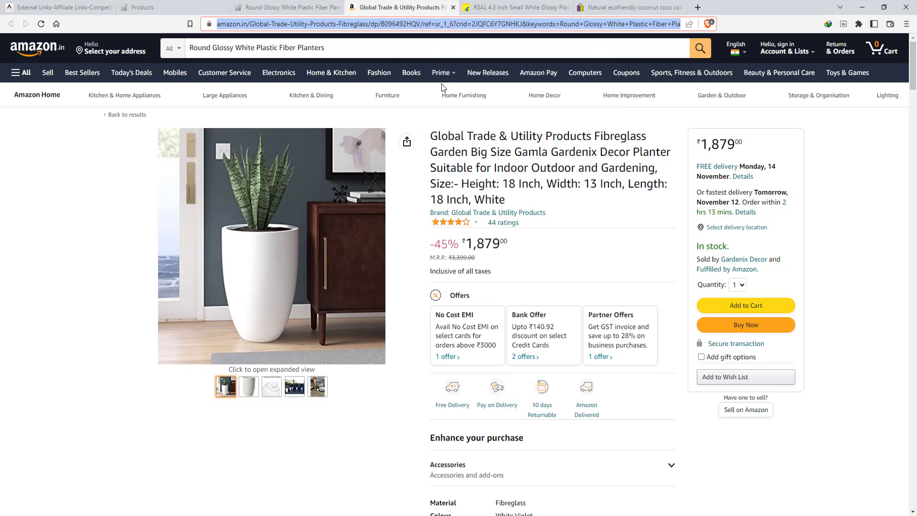
pyautogui.click(157, 9)
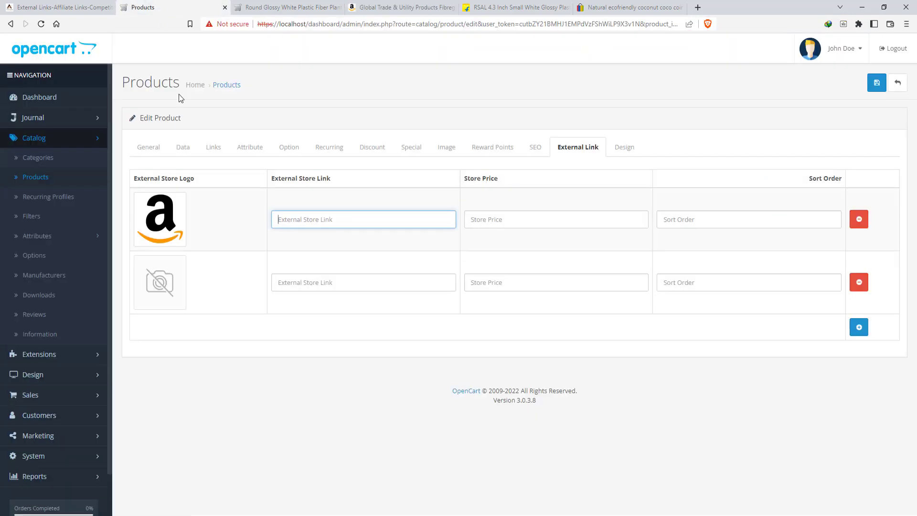
pyautogui.rightClick(321, 218)
pyautogui.click(365, 292)
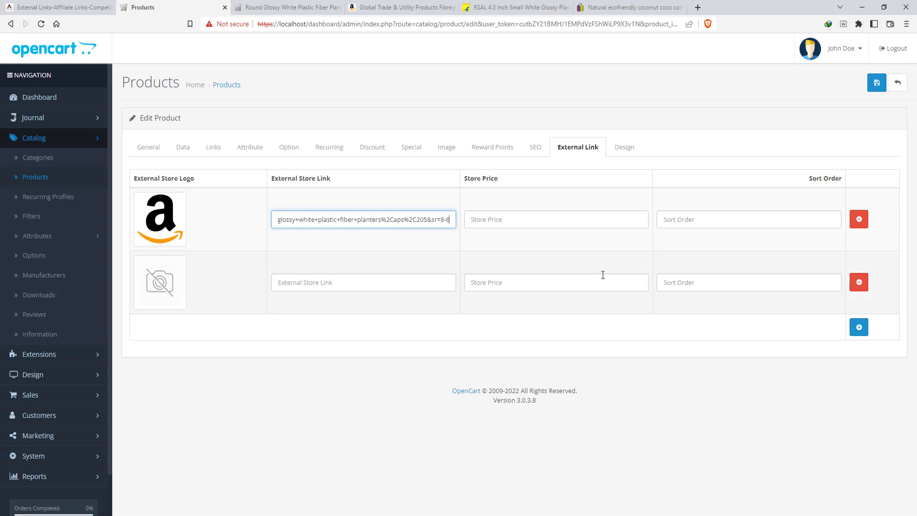
# Look up the planter's price on Amazon and set the Amazon row's store price to 1879 and sort order to 0.
pyautogui.click(509, 222)
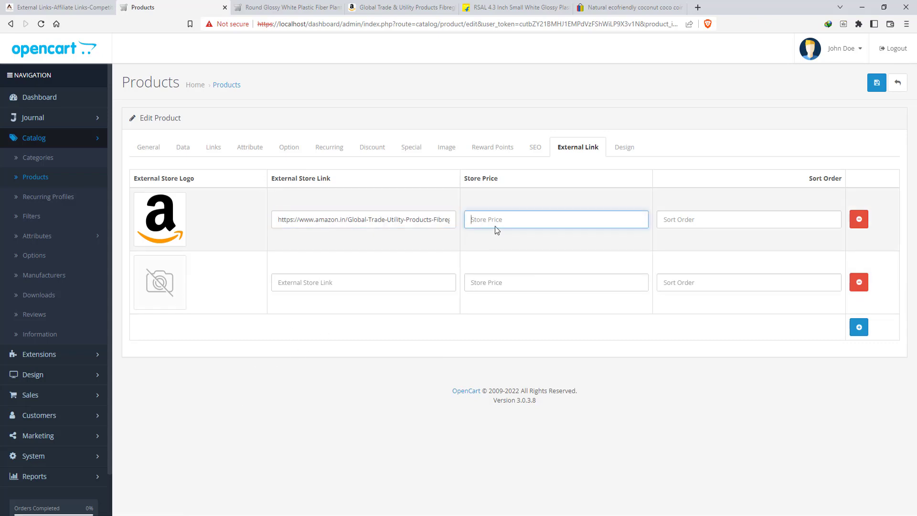
pyautogui.click(395, 8)
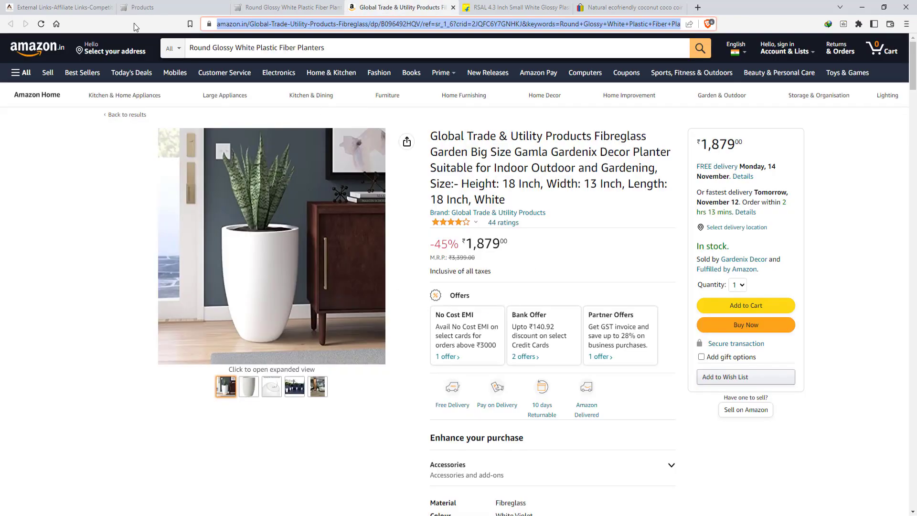
pyautogui.click(142, 7)
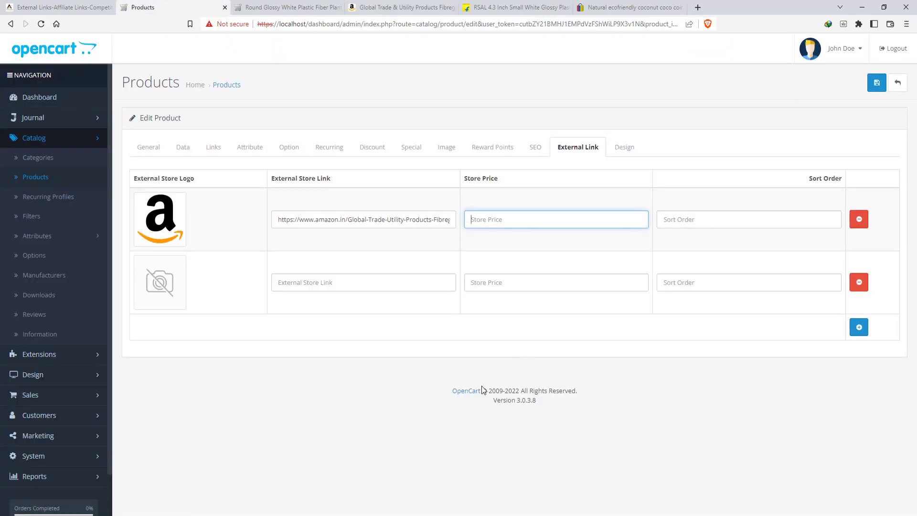
pyautogui.write('1879')
pyautogui.click(688, 221)
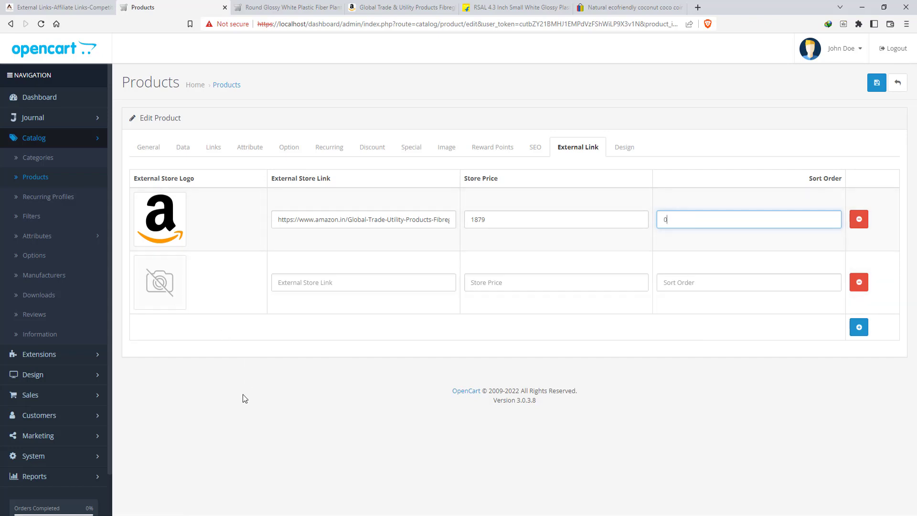
# Set the Flipkart-Emblem.png image as the second row's store logo.
pyautogui.click(506, 7)
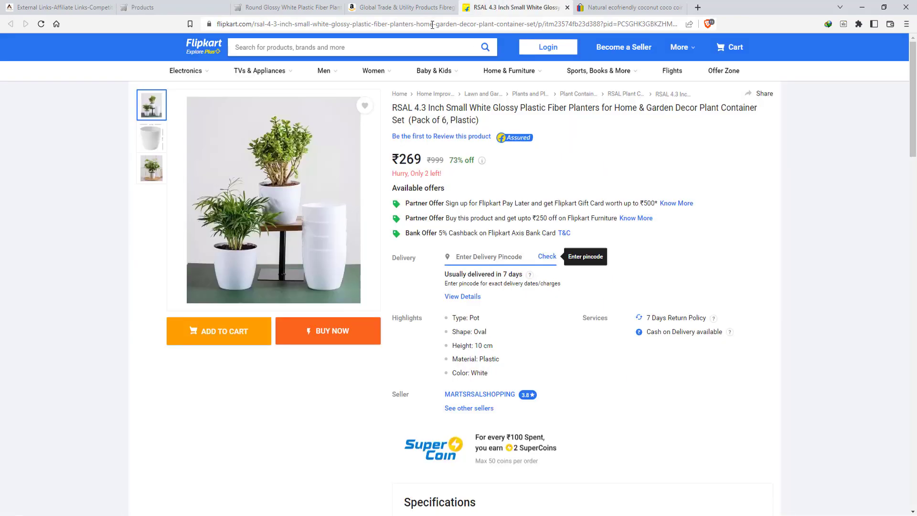
pyautogui.click(415, 8)
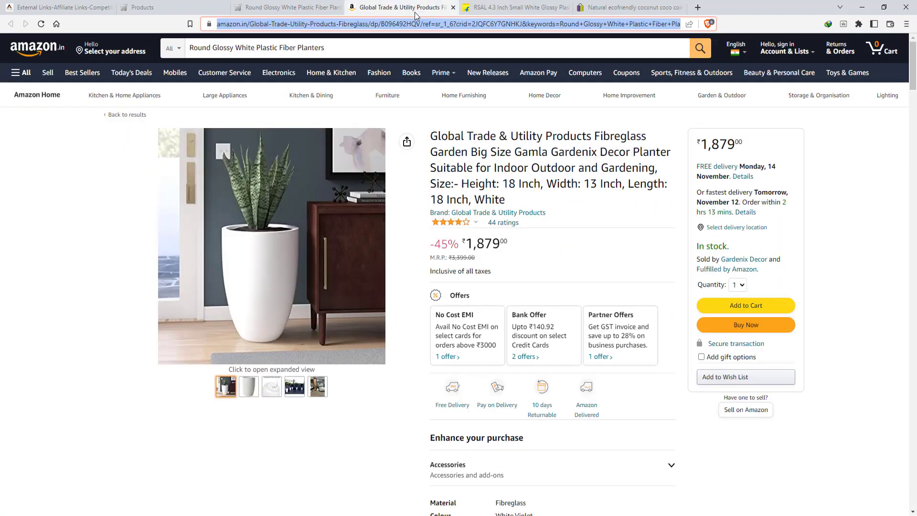
pyautogui.click(165, 6)
pyautogui.click(170, 297)
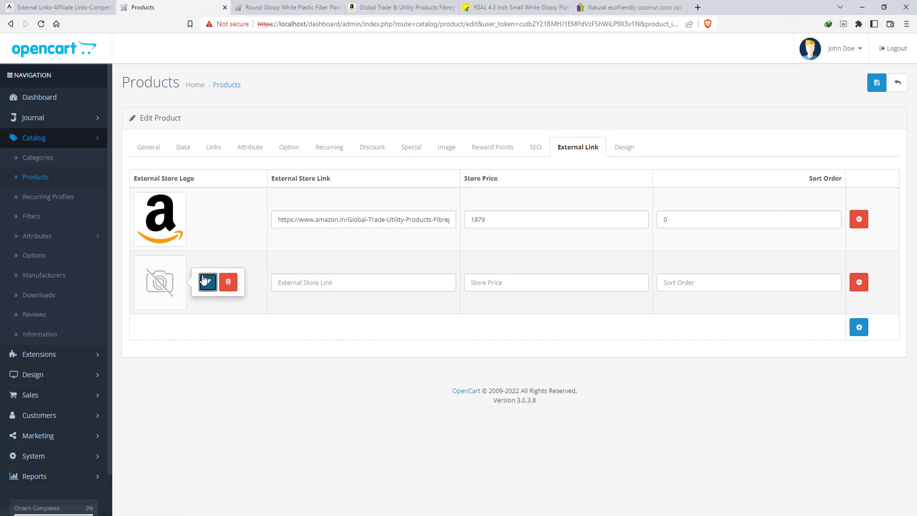
pyautogui.click(204, 280)
pyautogui.click(572, 269)
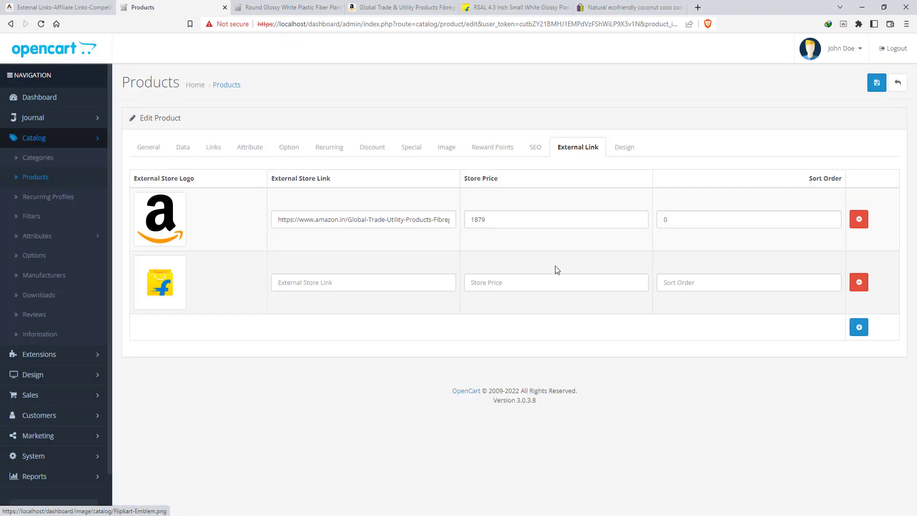
# Copy the web address of the Flipkart planter listing and paste it as the second row's external store link.
pyautogui.click(336, 282)
pyautogui.click(507, 5)
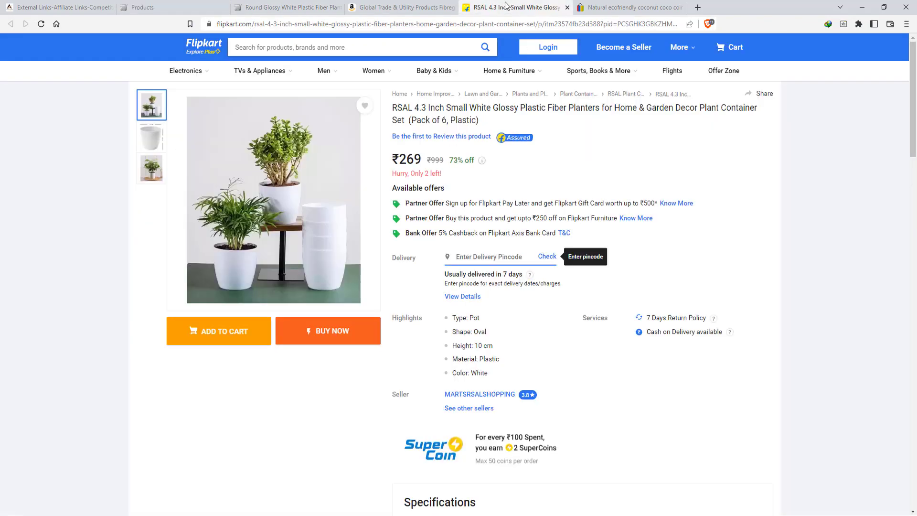
pyautogui.click(385, 24)
pyautogui.rightClick(386, 25)
pyautogui.click(411, 80)
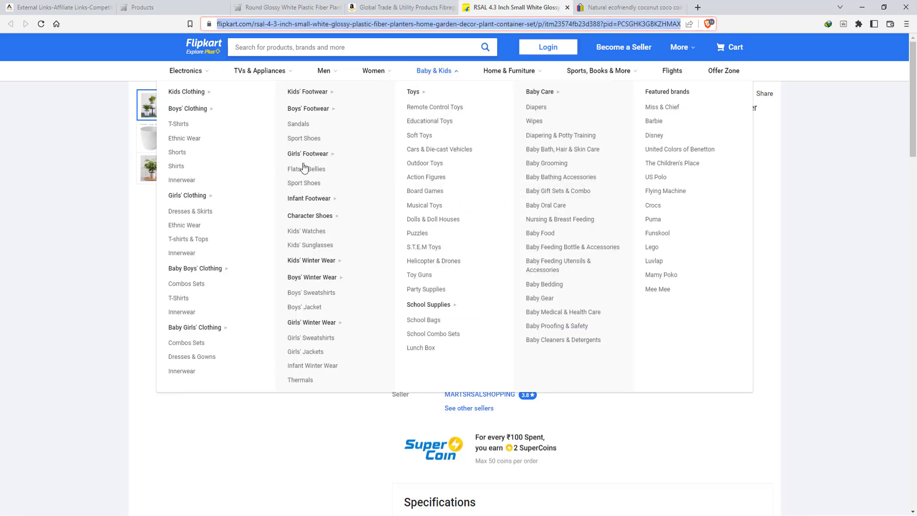
pyautogui.click(143, 7)
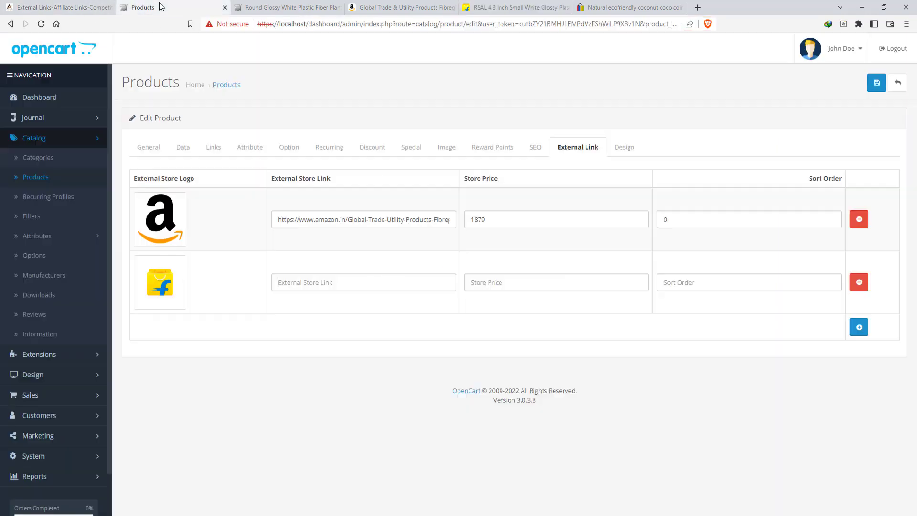
pyautogui.rightClick(309, 282)
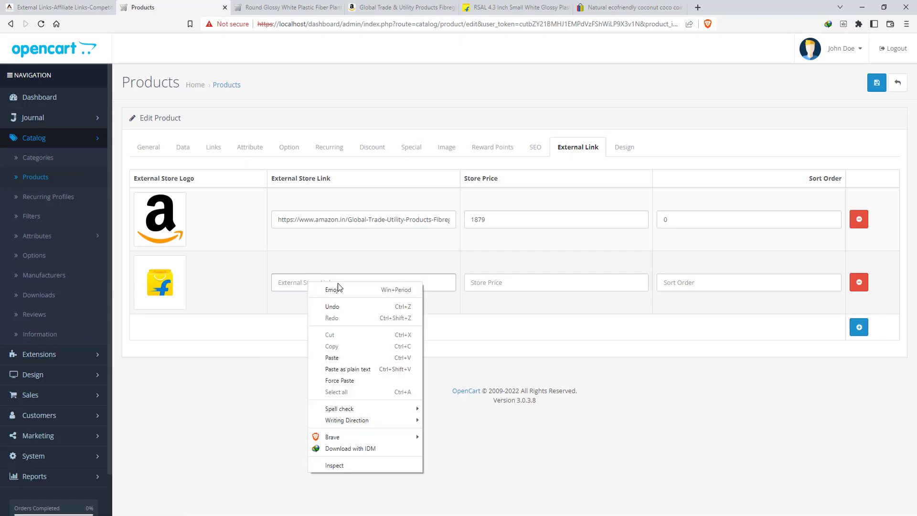
pyautogui.click(344, 355)
# Check the planter's price on the Flipkart listing and enter 300 as the Flipkart row's store price.
pyautogui.click(543, 283)
pyautogui.click(499, 7)
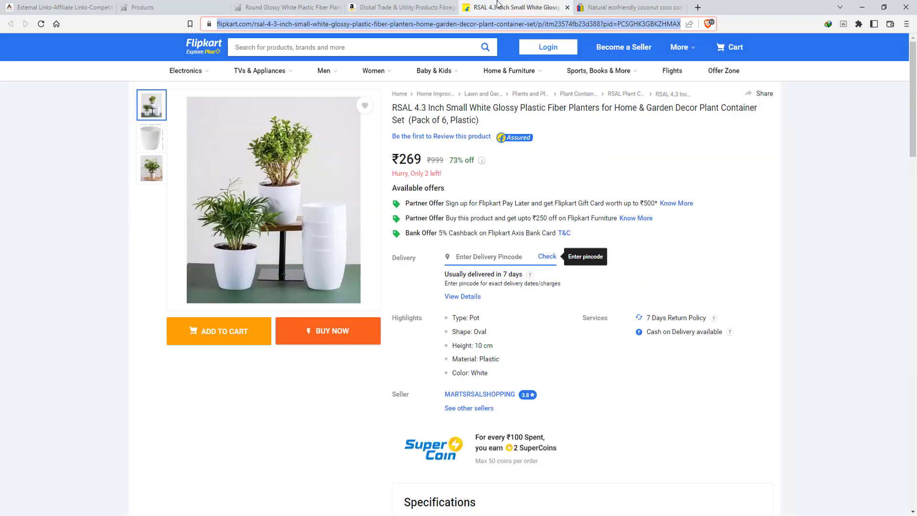
pyautogui.click(199, 6)
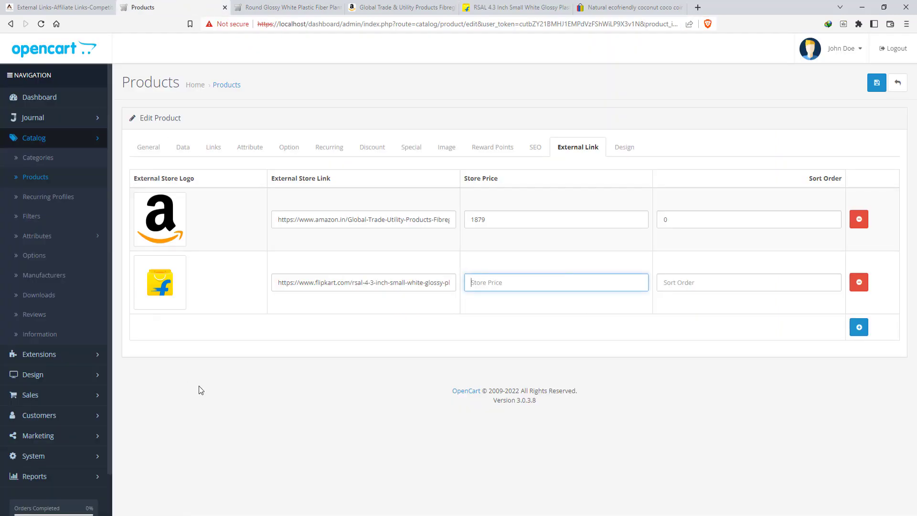
pyautogui.write('300')
# Replace the Flipkart row's store price with the 269 copied from the Flipkart listing and set its sort order to 1.
pyautogui.click(524, 4)
pyautogui.moveTo(400, 158); pyautogui.dragTo(423, 161)
pyautogui.rightClick(413, 156)
pyautogui.click(430, 162)
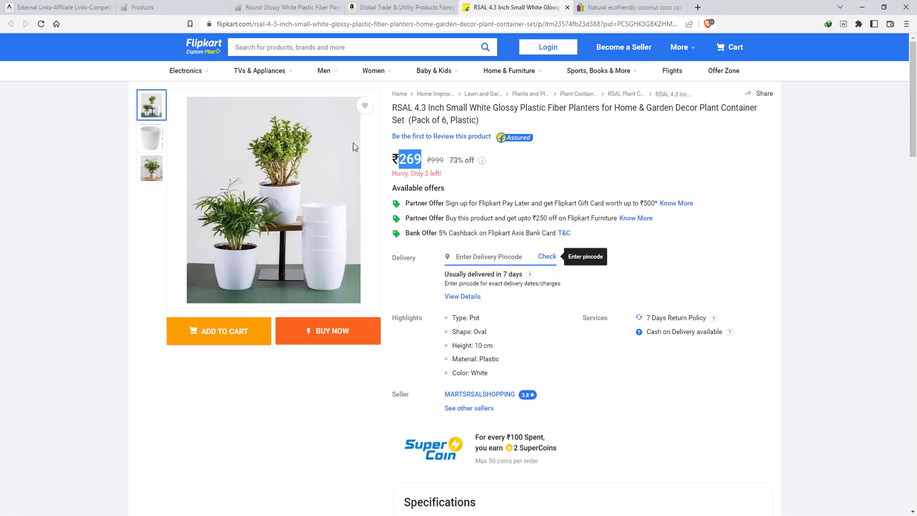
pyautogui.click(143, 7)
pyautogui.doubleClick(475, 283)
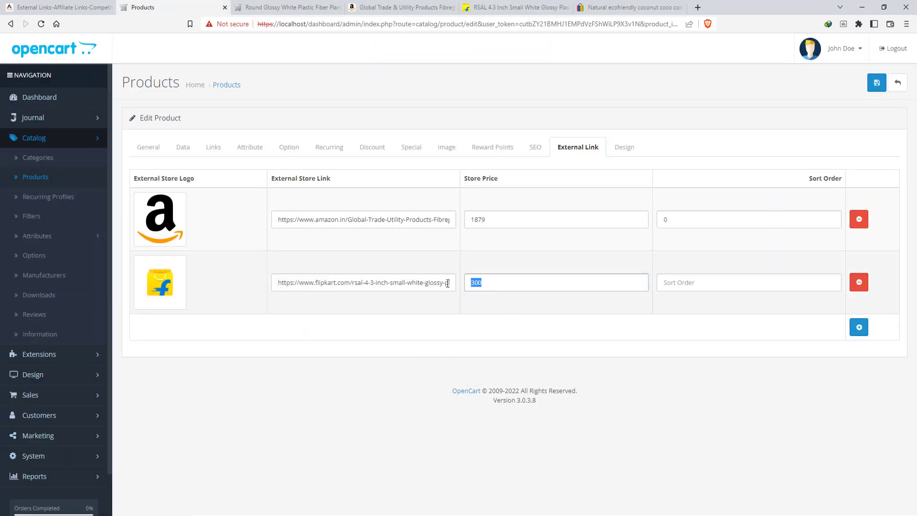
pyautogui.rightClick(477, 285)
pyautogui.click(514, 333)
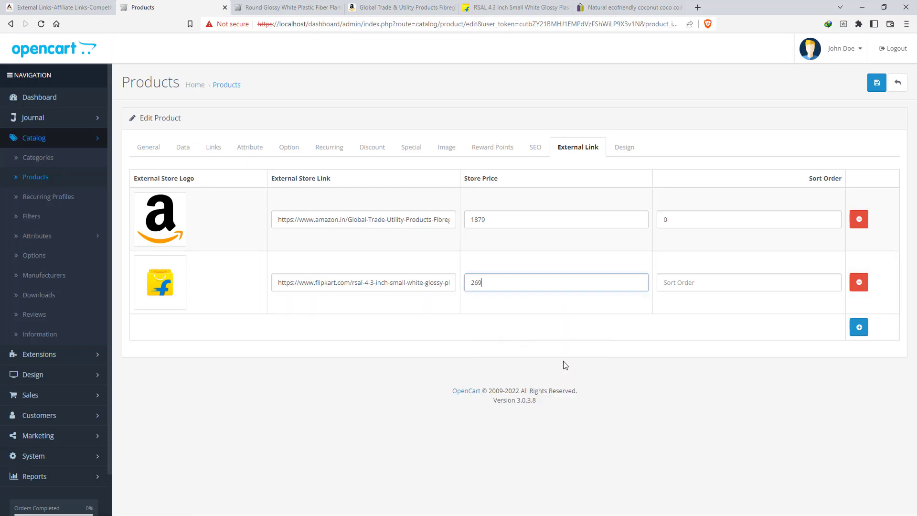
pyautogui.click(702, 285)
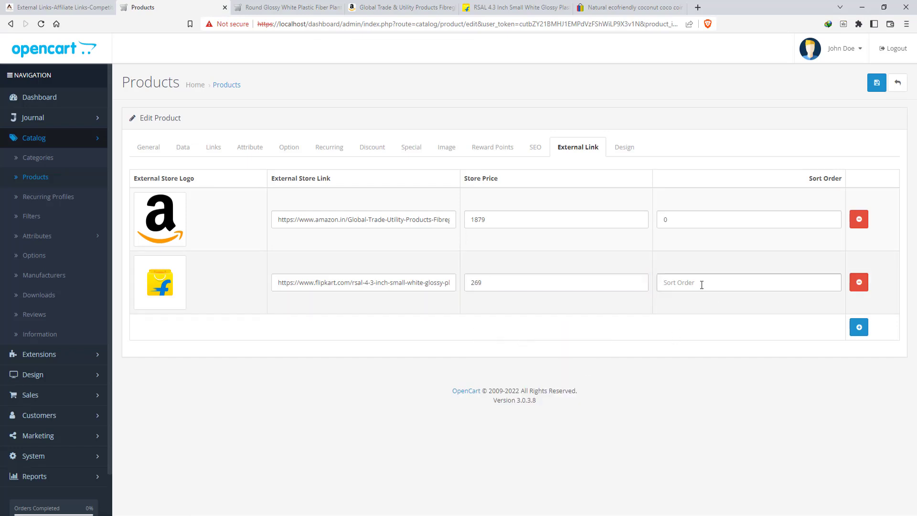
pyautogui.write('1')
# Add a third external link row for the eBay listing and set eBay-Emblem.png as its store logo.
pyautogui.click(626, 9)
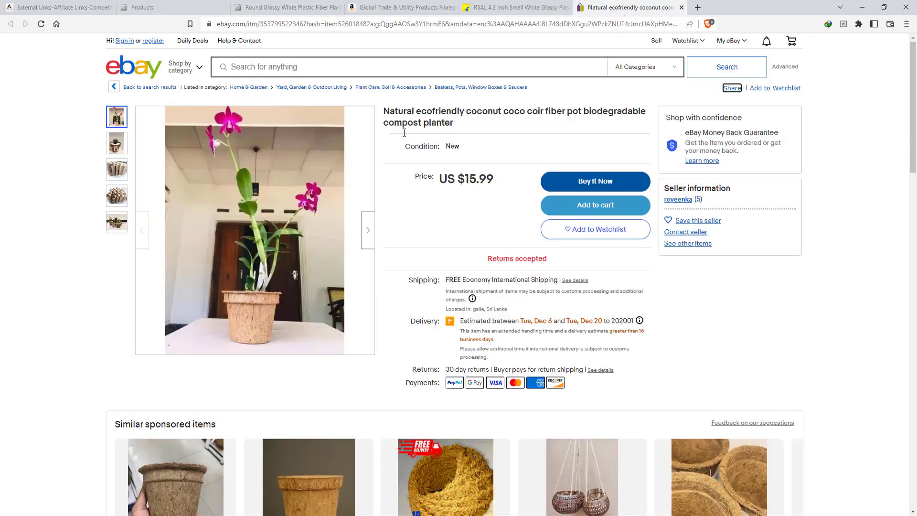
pyautogui.click(172, 7)
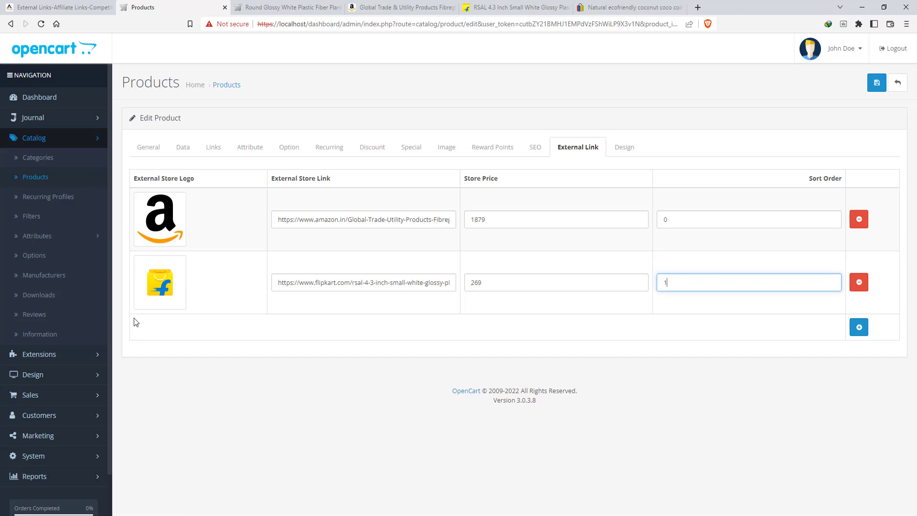
pyautogui.click(859, 327)
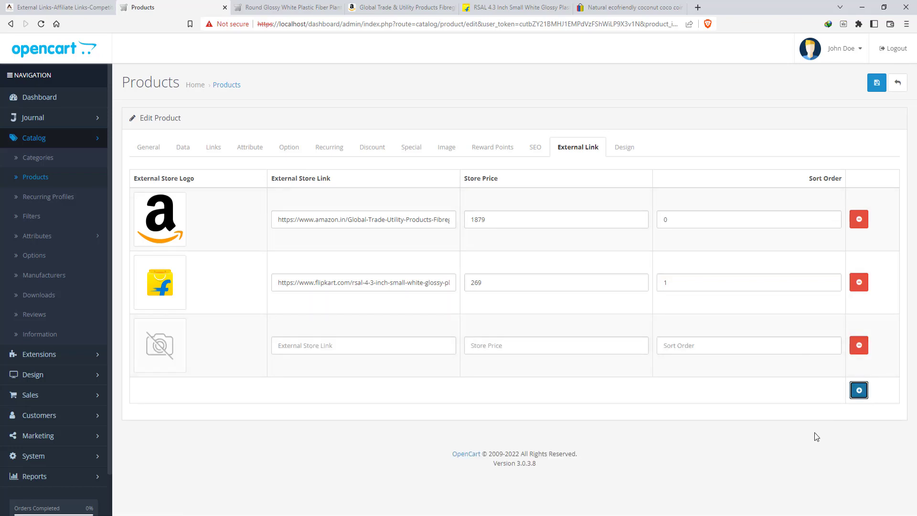
pyautogui.click(153, 347)
pyautogui.click(204, 344)
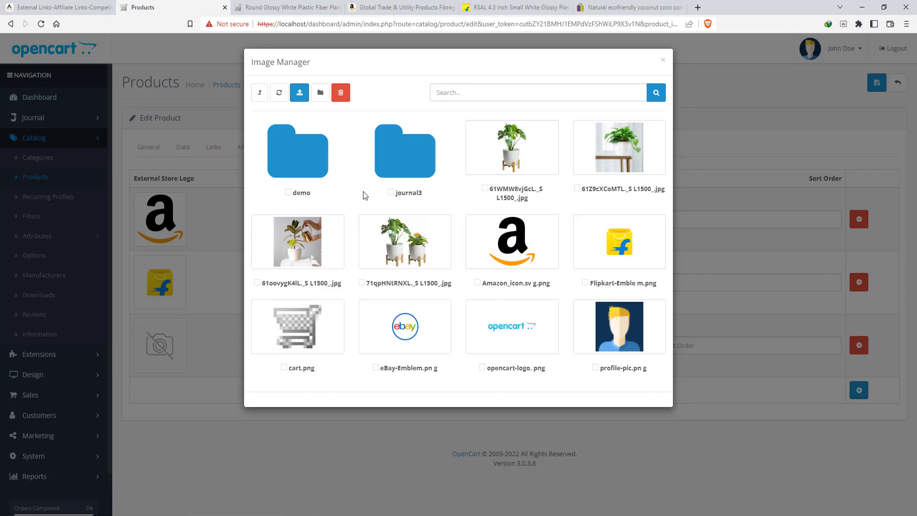
pyautogui.click(413, 332)
# Copy the eBay listing's share link and paste it as the third row's external store link.
pyautogui.click(328, 345)
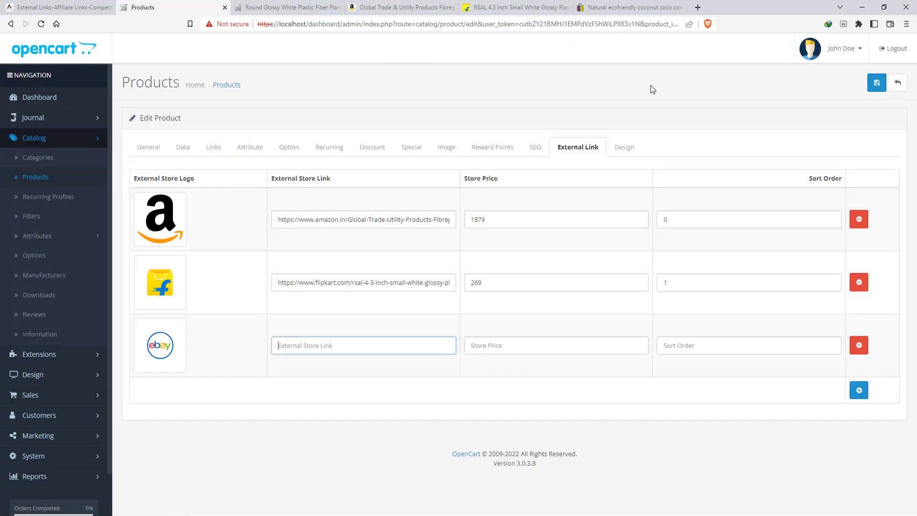
pyautogui.click(621, 7)
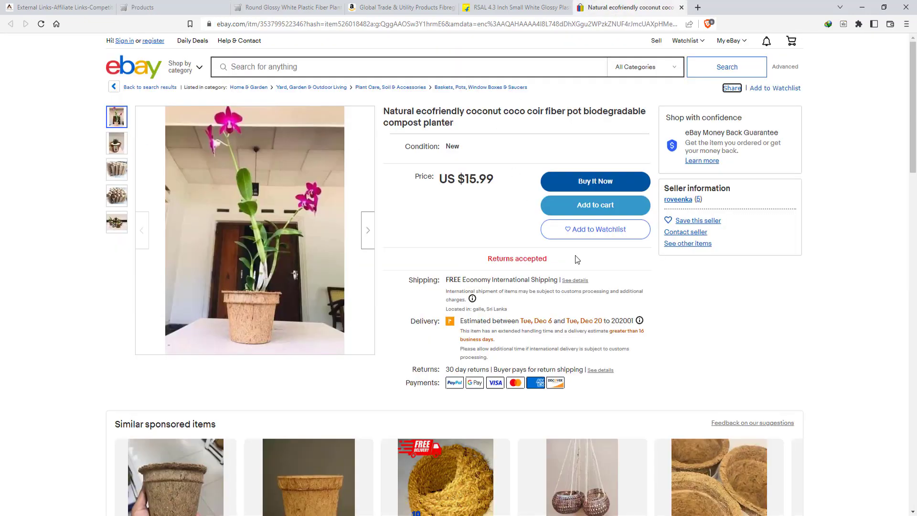
pyautogui.click(732, 88)
pyautogui.click(540, 156)
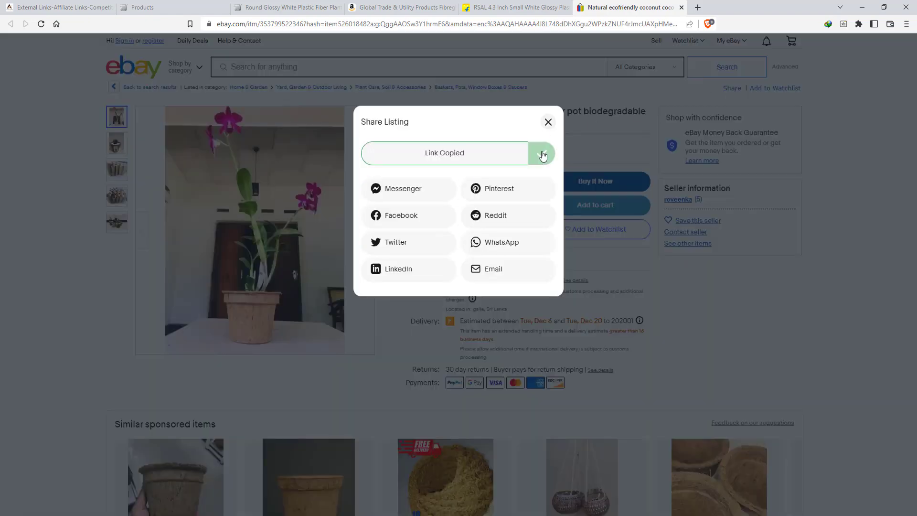
pyautogui.click(548, 122)
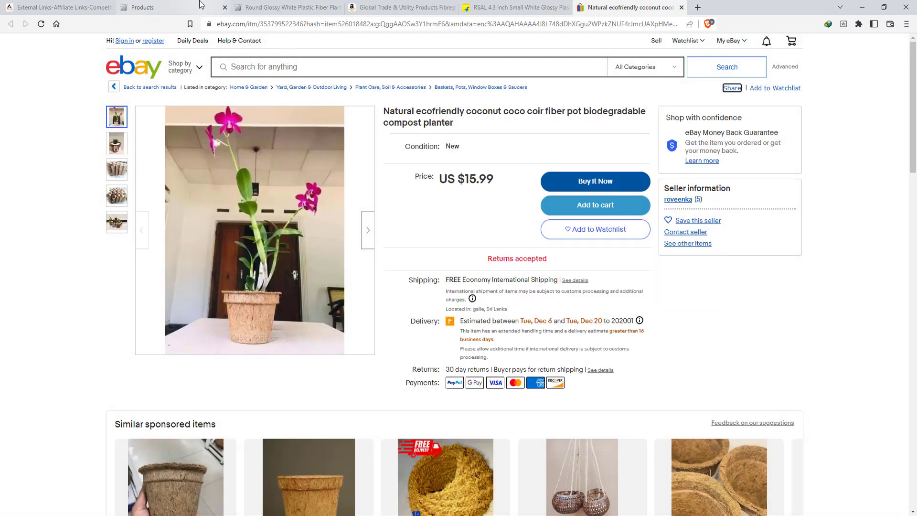
pyautogui.click(142, 7)
pyautogui.rightClick(318, 345)
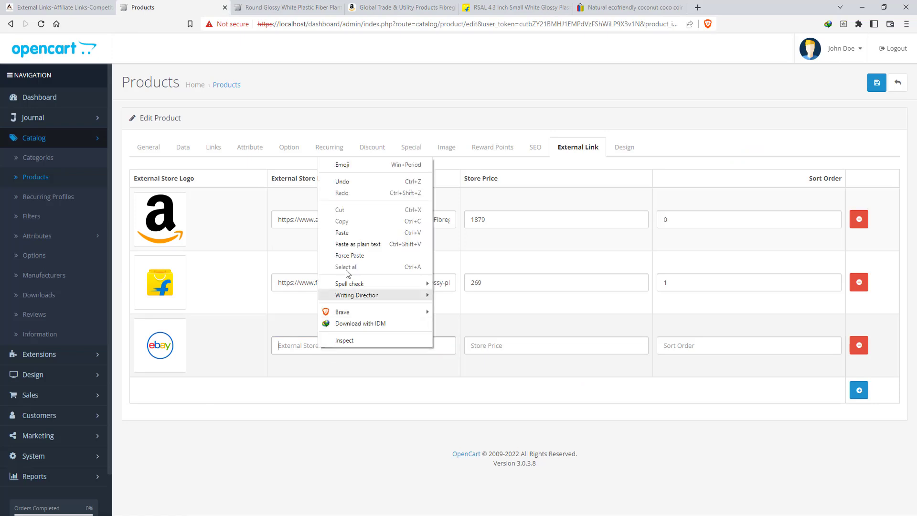
pyautogui.click(342, 233)
# Set the eBay row's store price to 300 and sort order to 2, and save the product.
pyautogui.click(556, 348)
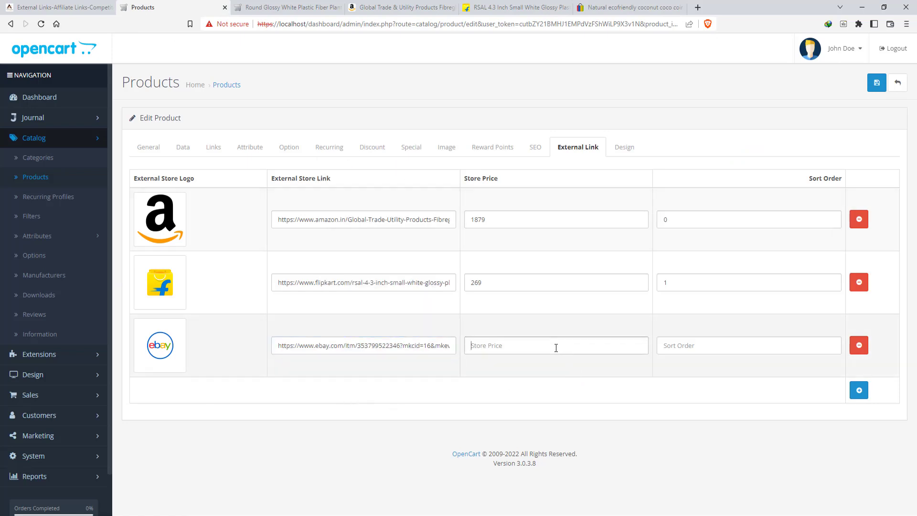
pyautogui.click(556, 348)
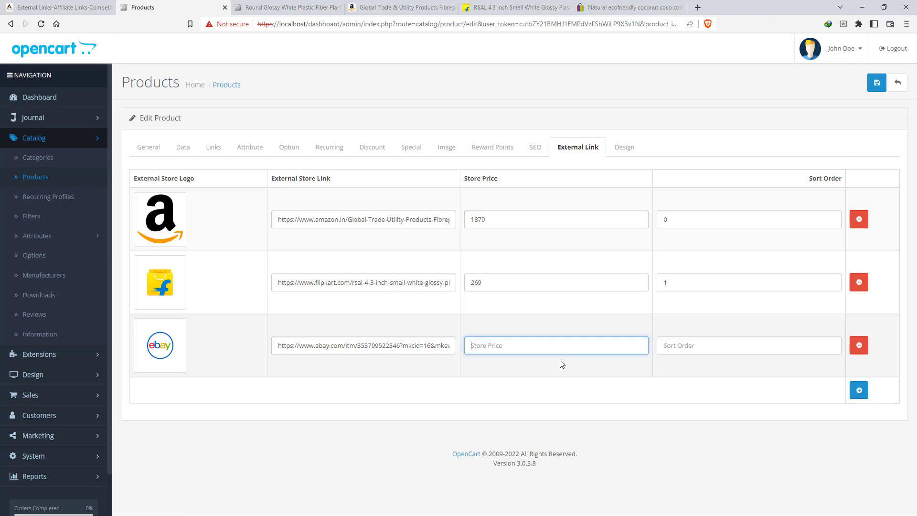
pyautogui.write('300')
pyautogui.click(686, 351)
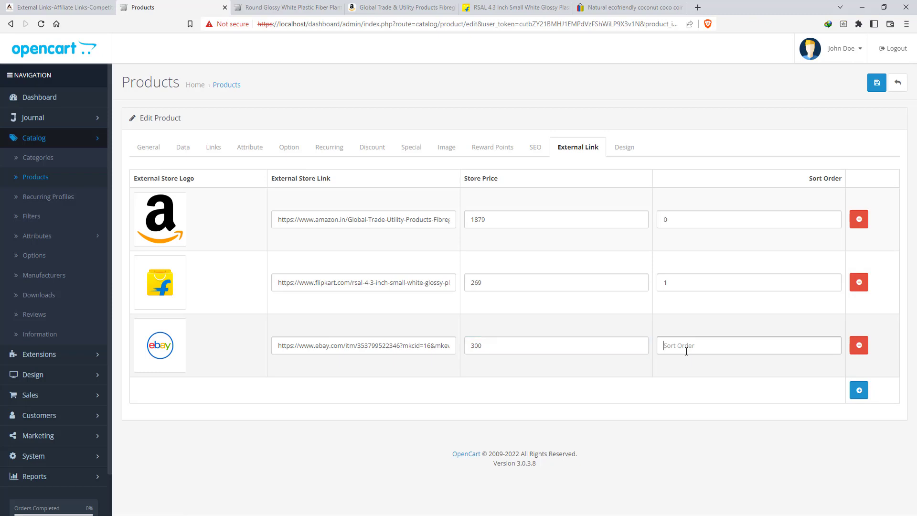
pyautogui.write('2')
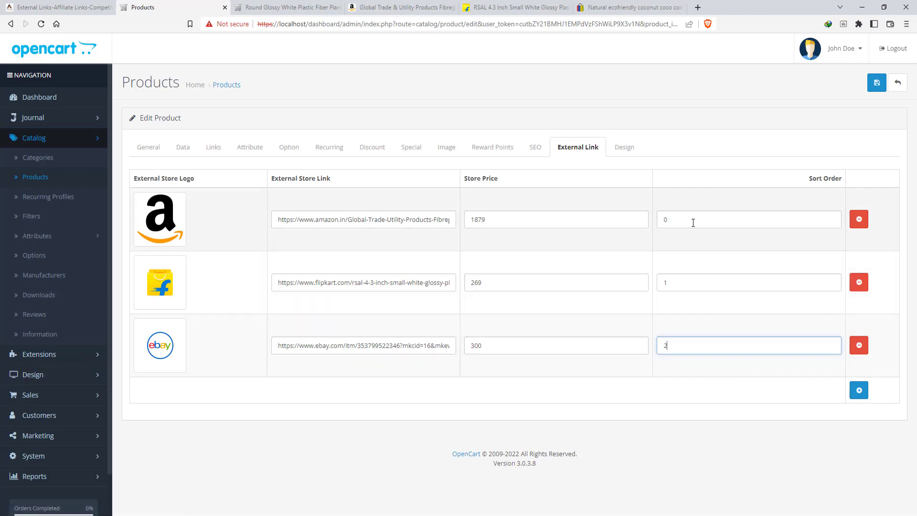
pyautogui.click(323, 452)
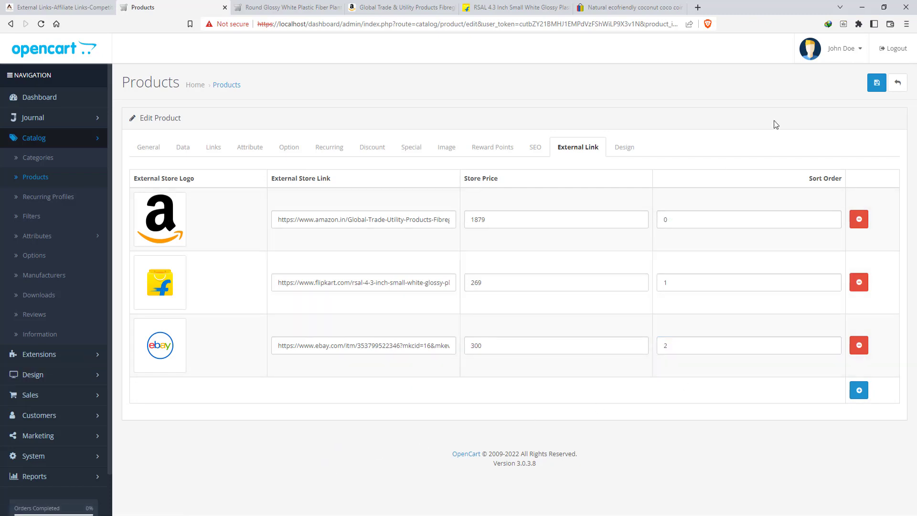
pyautogui.click(877, 83)
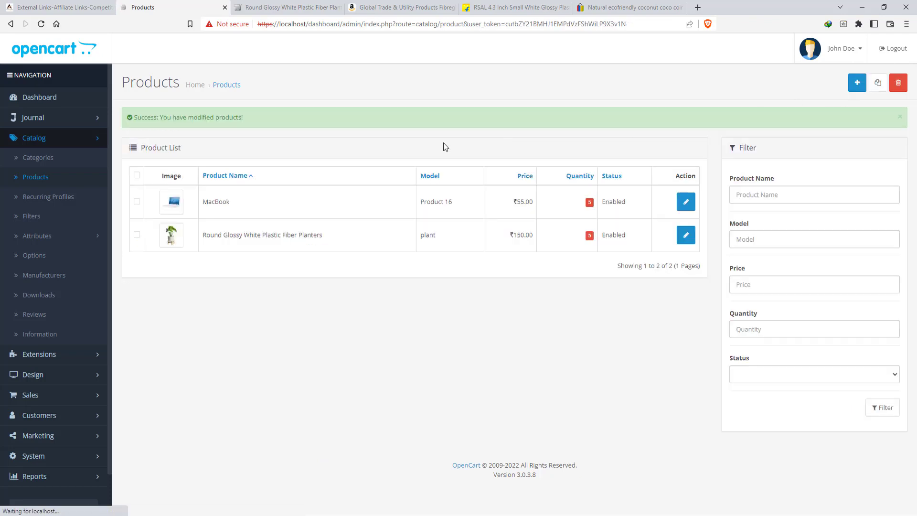
# Reload the planter's storefront page and examine its own price against the external store logos, prices and buy links.
pyautogui.click(292, 7)
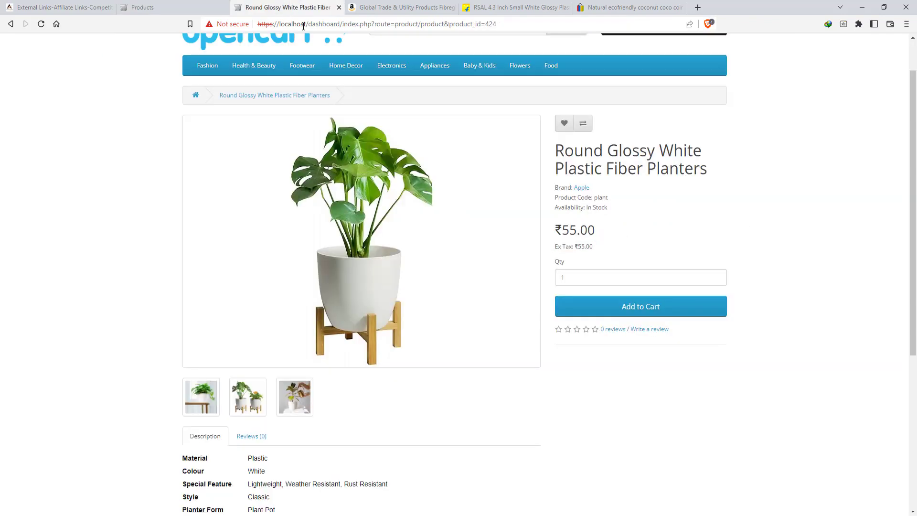
pyautogui.click(41, 24)
pyautogui.scroll(-2, 693, 354)
pyautogui.scroll(2, 694, 383)
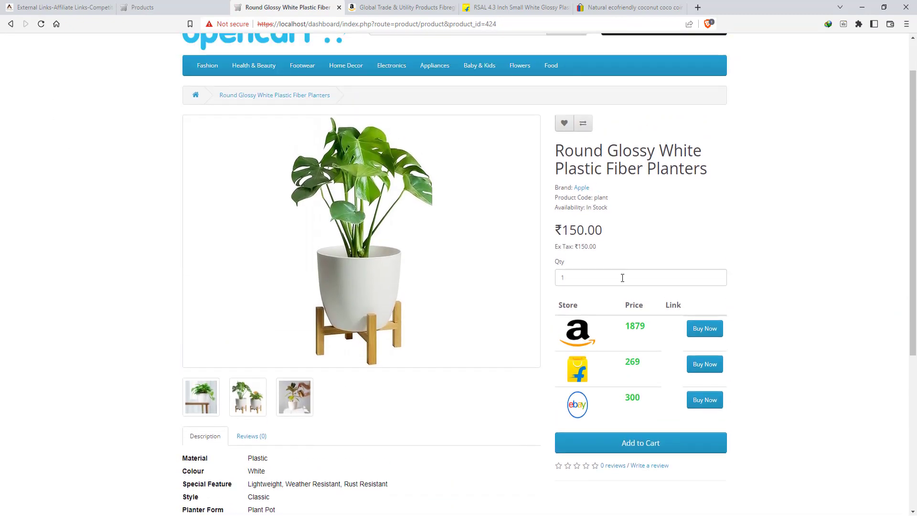
pyautogui.scroll(-1, 623, 278)
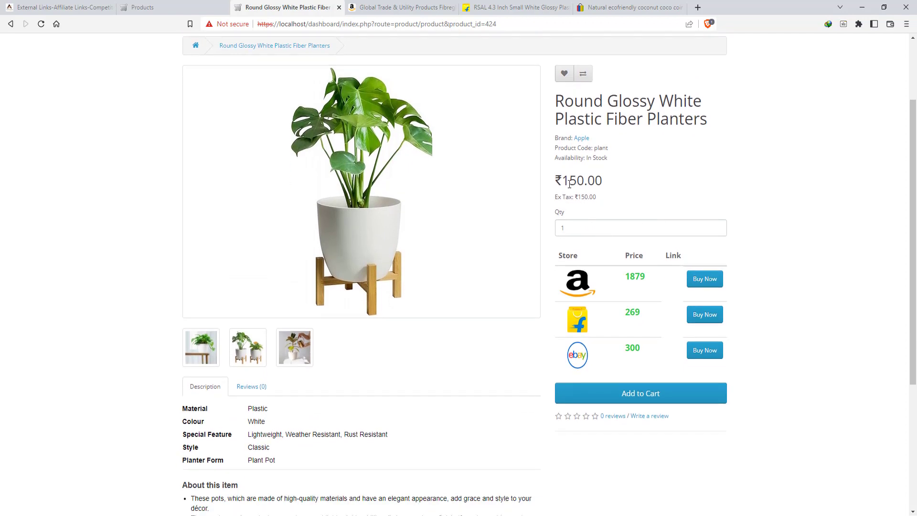
pyautogui.moveTo(608, 181); pyautogui.dragTo(552, 179)
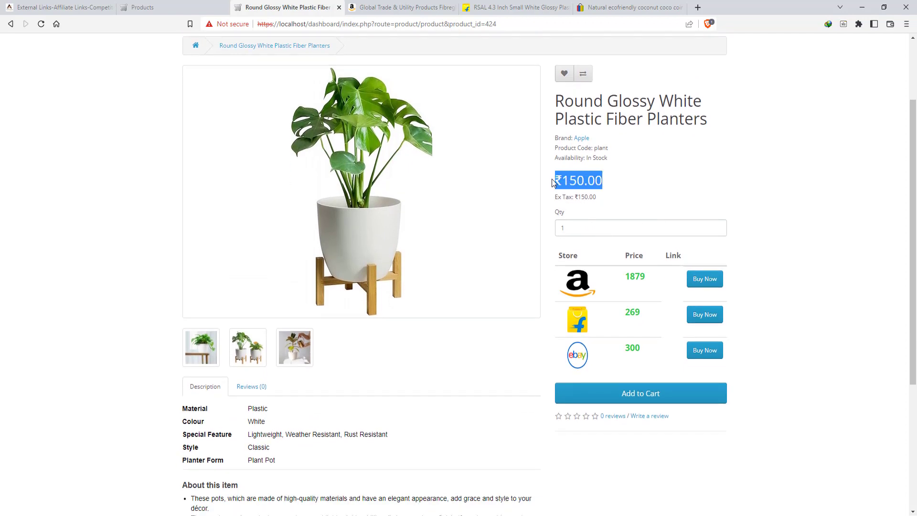
pyautogui.click(800, 177)
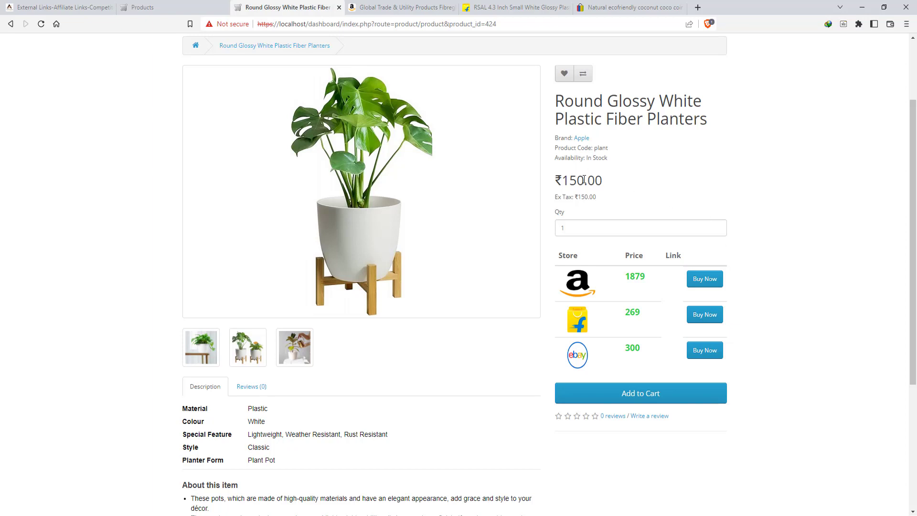
pyautogui.moveTo(561, 180); pyautogui.dragTo(631, 182)
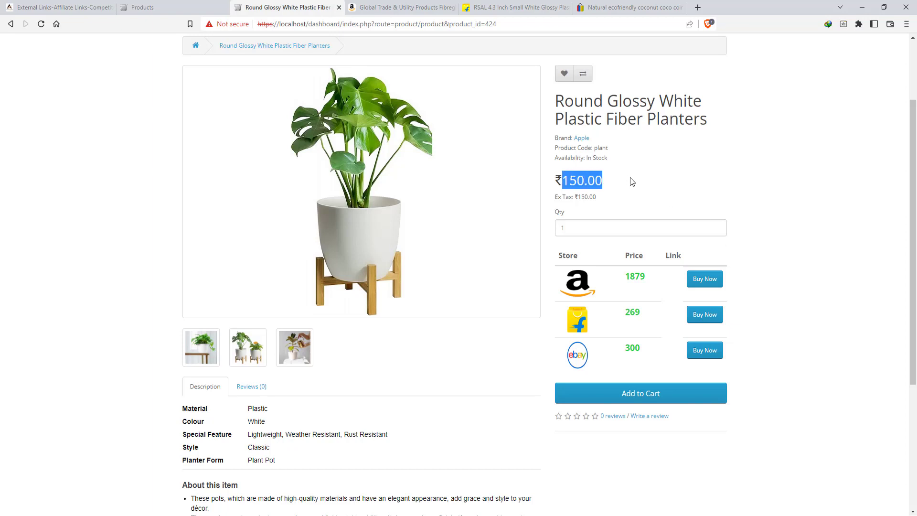
pyautogui.click(825, 202)
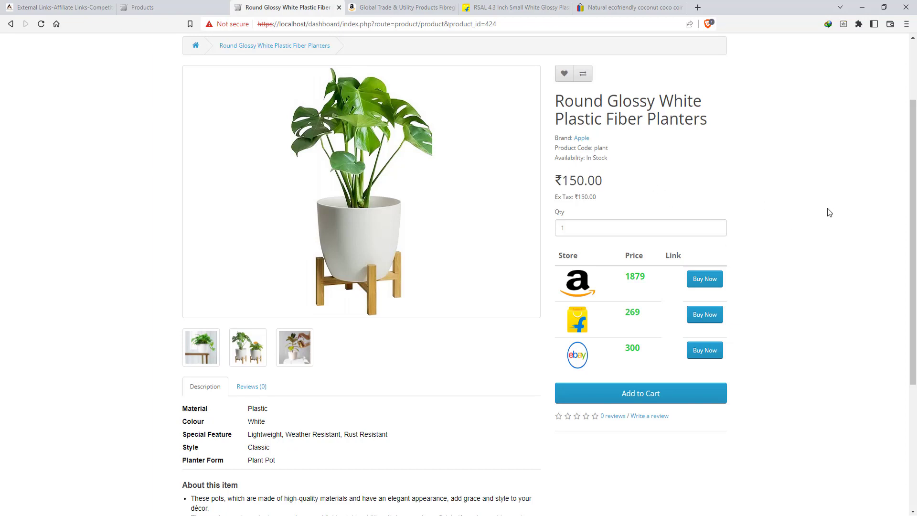